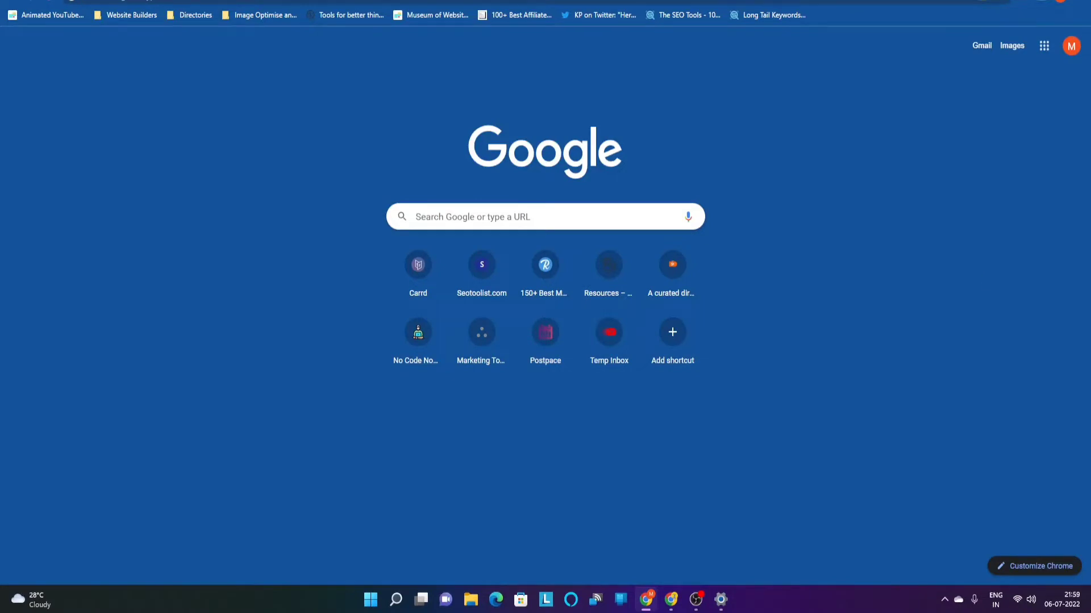
- Open the Chrome Web Store by way of the browser's extensions management page
click(1080, 3)
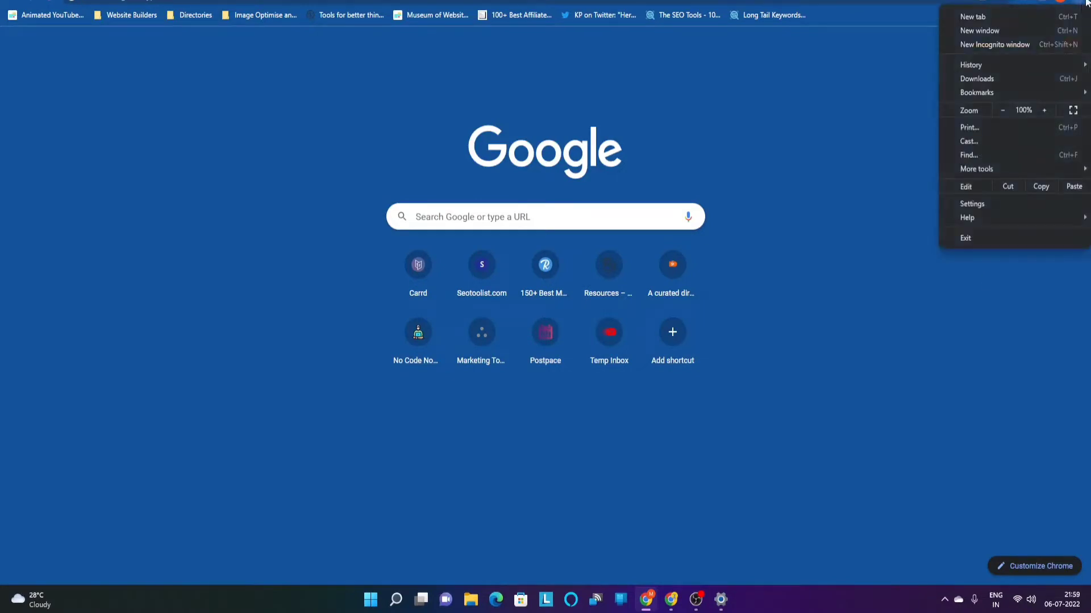
mouse_move(1059, 169)
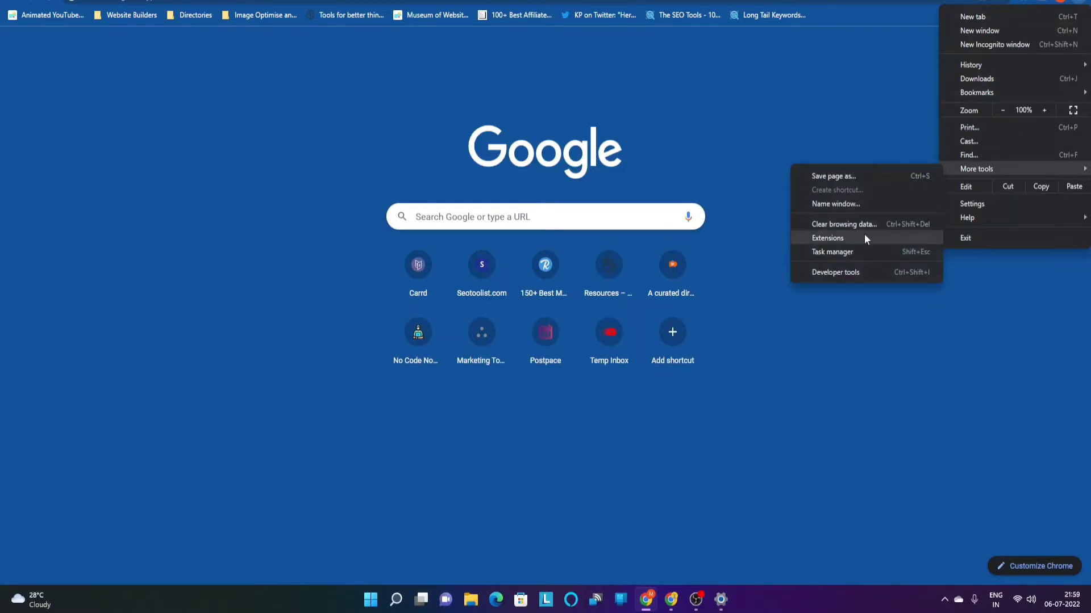
click(827, 238)
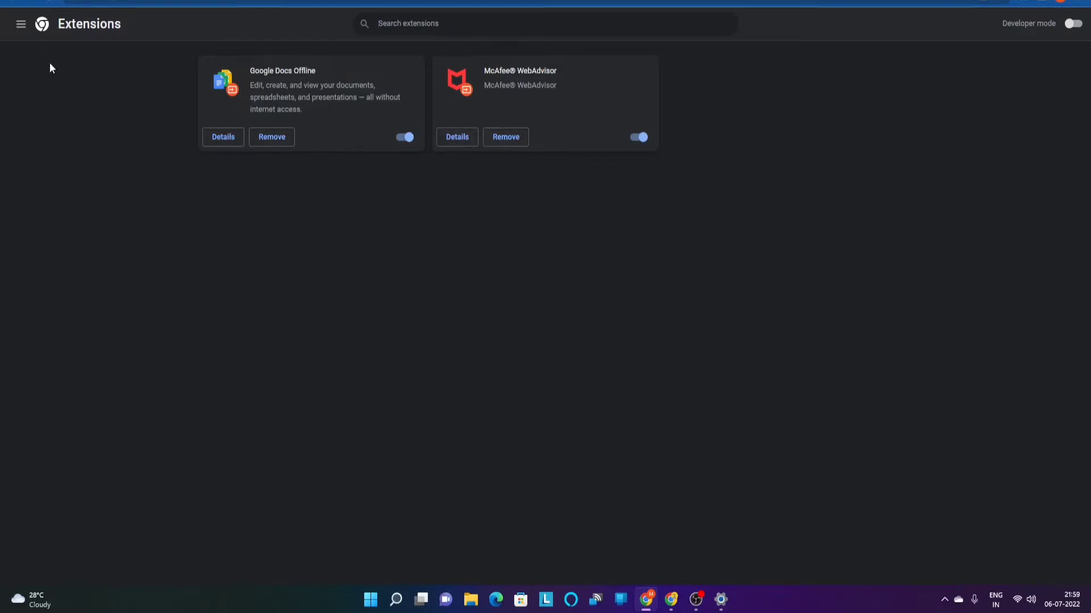
click(19, 26)
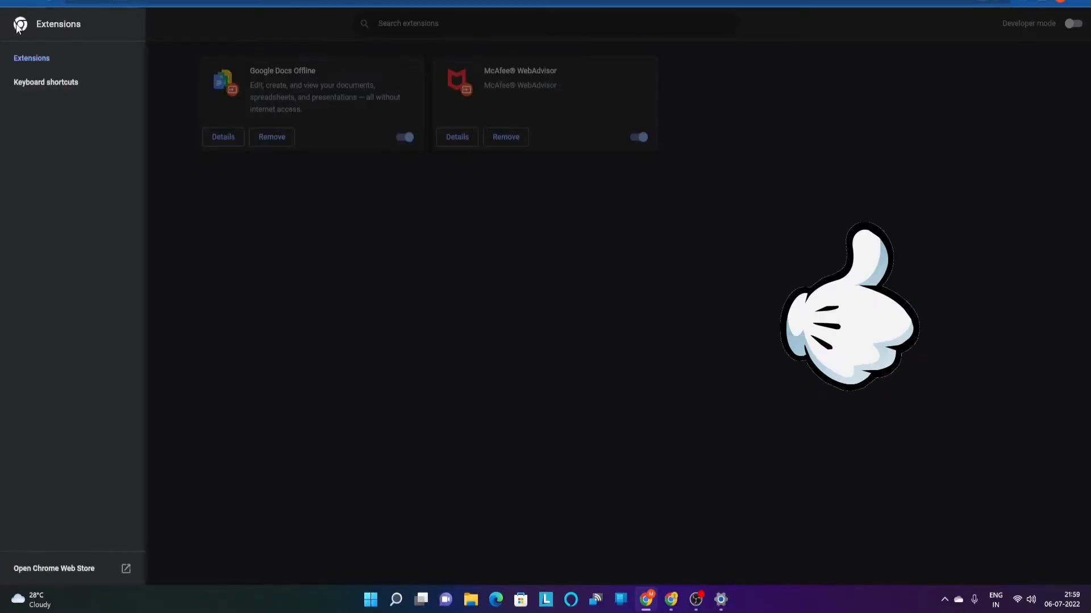
click(149, 199)
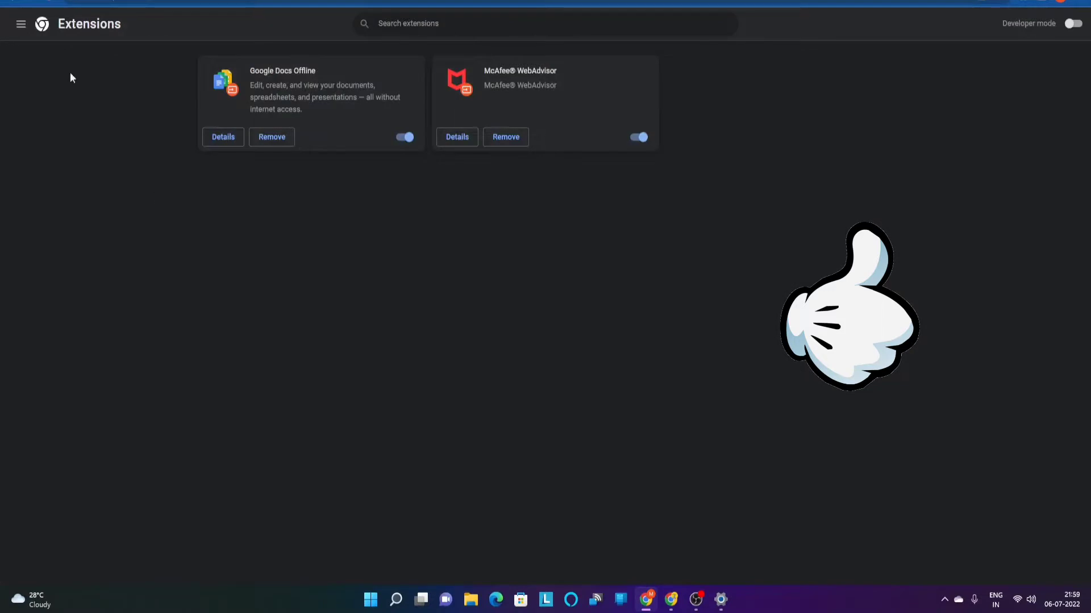
click(19, 26)
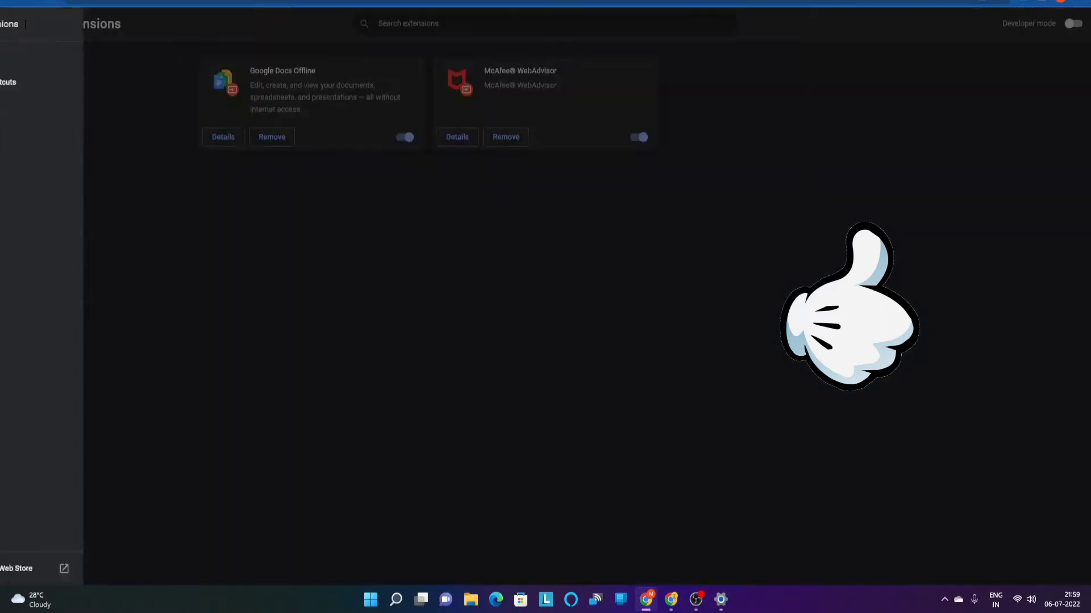
click(63, 570)
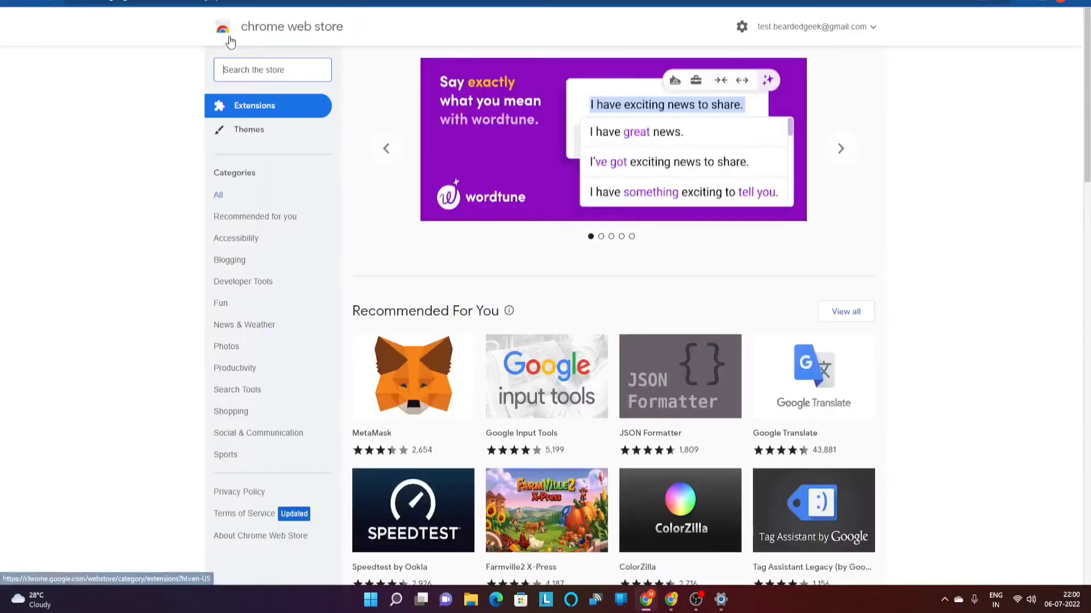
- Search the store for "vidiq" and add the vidIQ Vision for YouTube extension to the browser
click(260, 67)
text(vidiq)
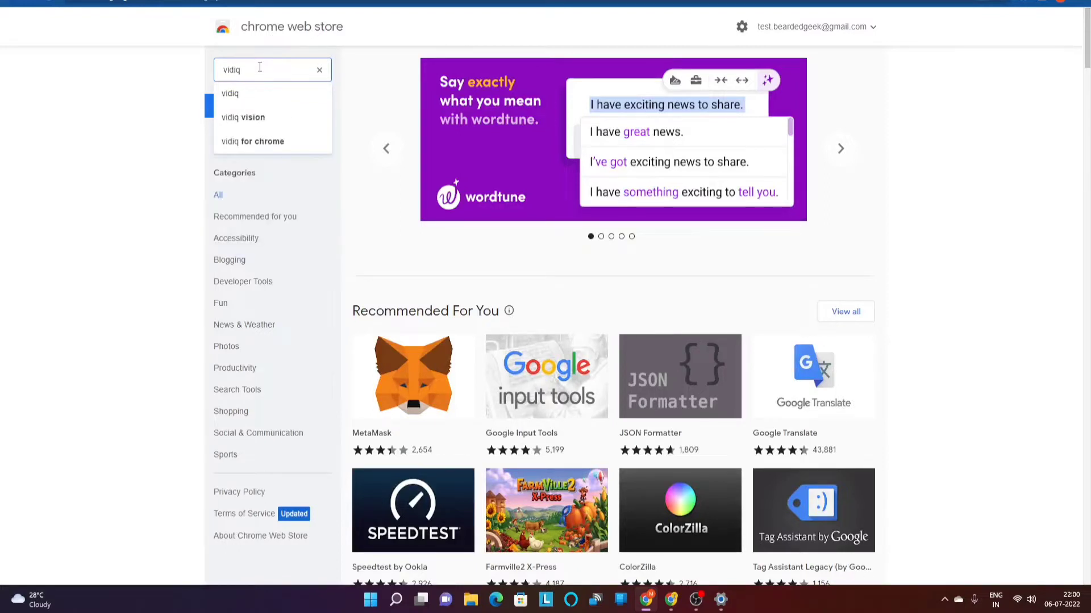
key(Return)
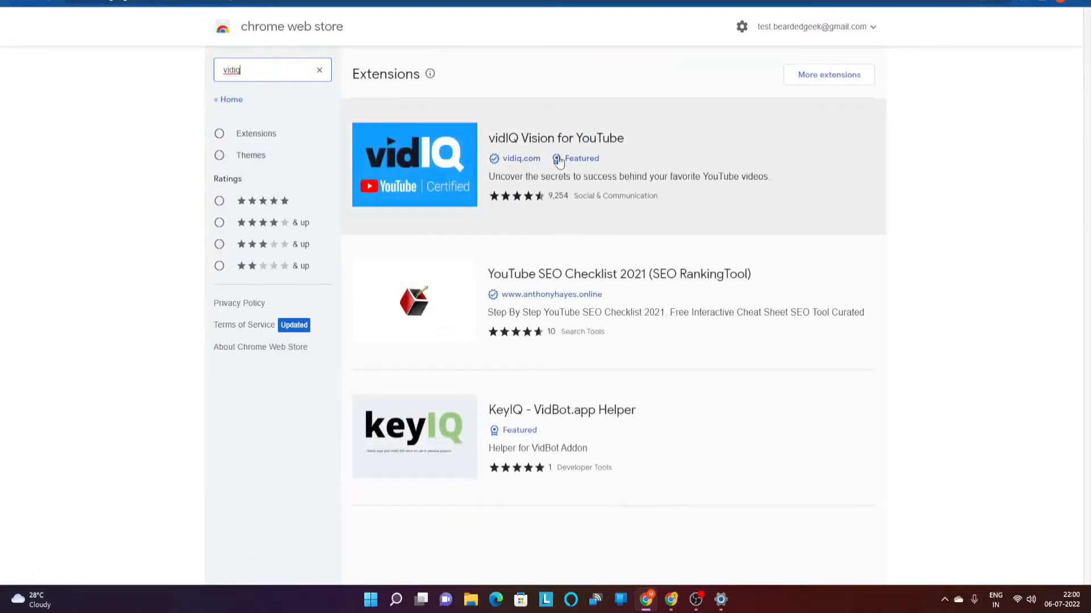
click(556, 142)
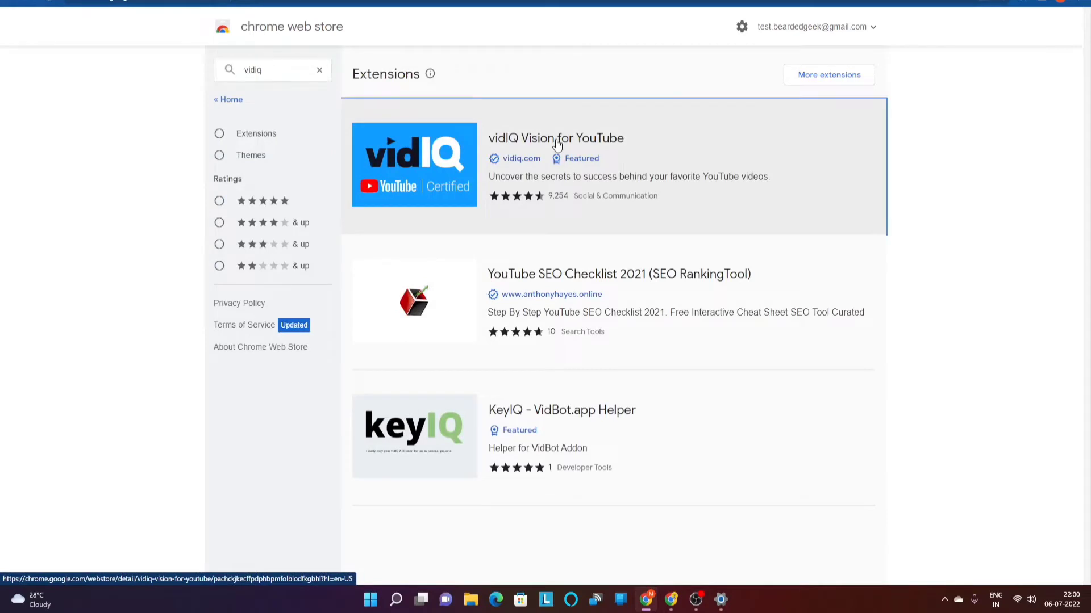
click(776, 113)
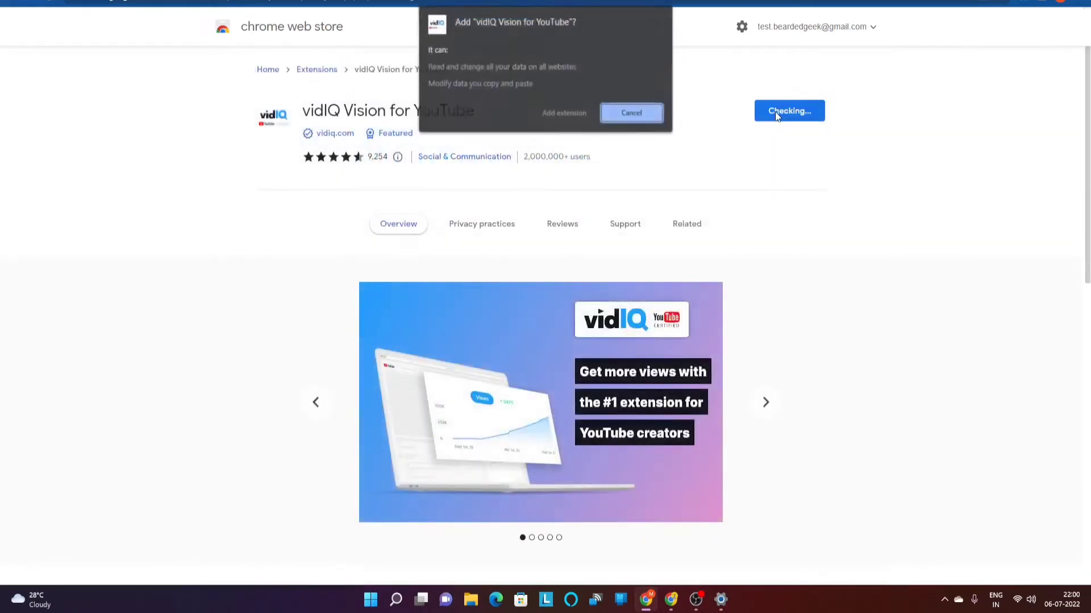
click(553, 114)
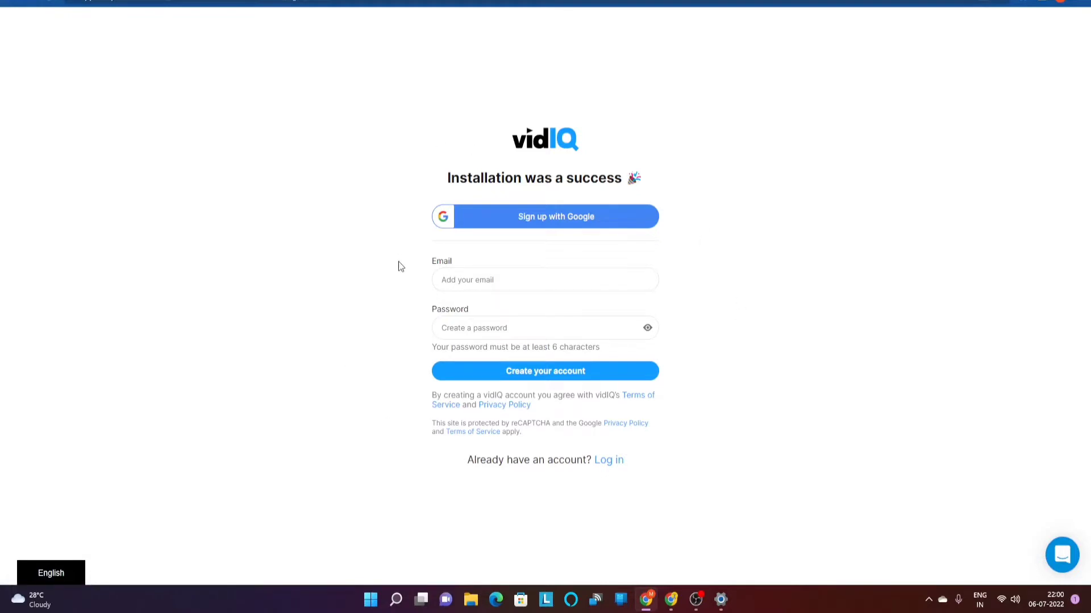
- Sign up for vidIQ with a Google account and briefly play the "Important Next Step After Installing vidIQ" video
click(546, 218)
click(499, 296)
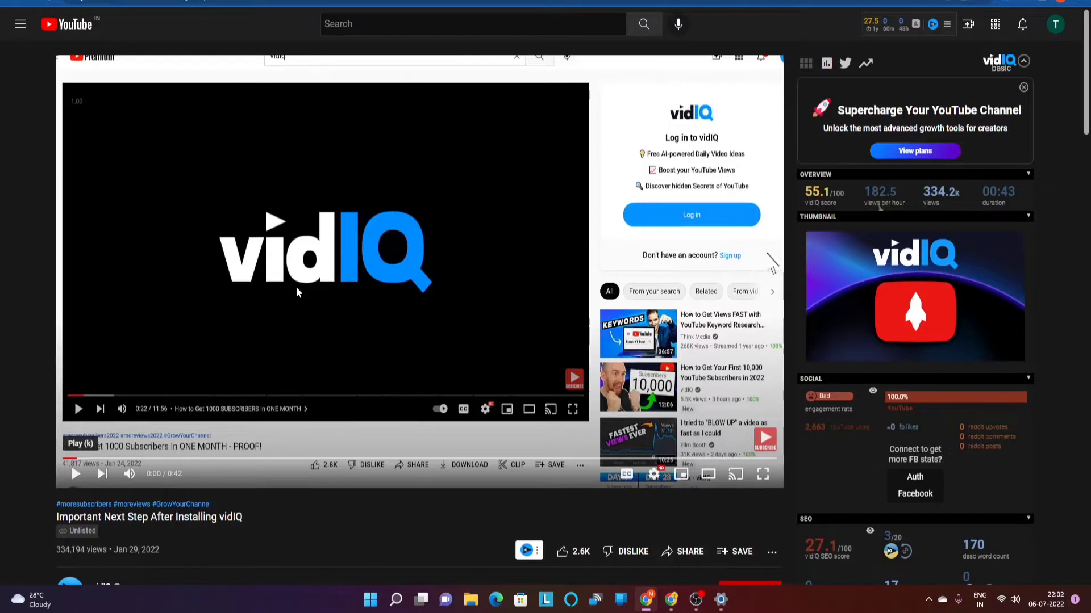
click(72, 474)
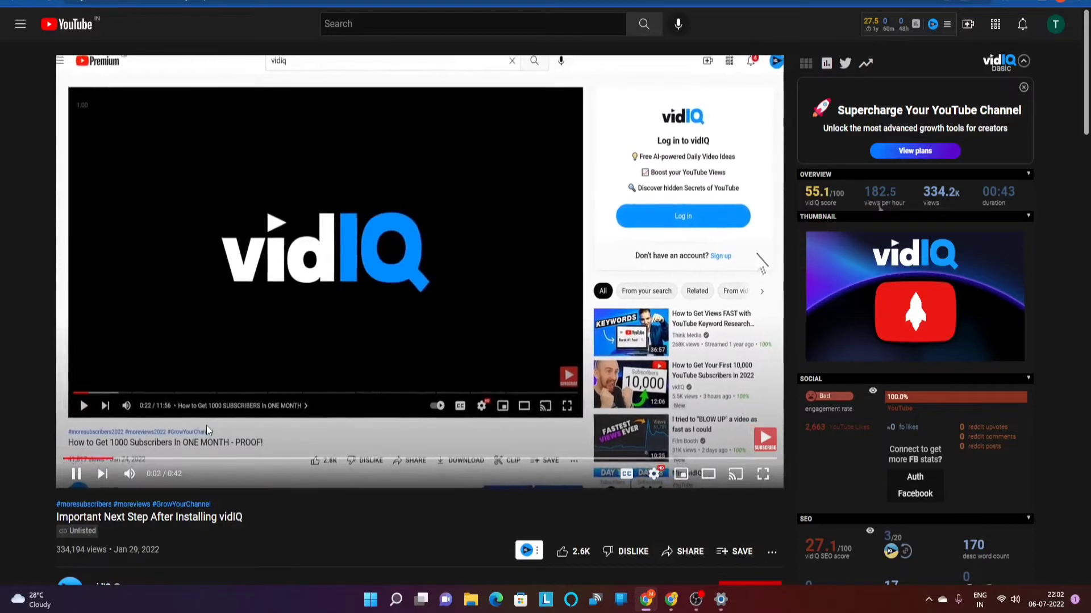
click(77, 476)
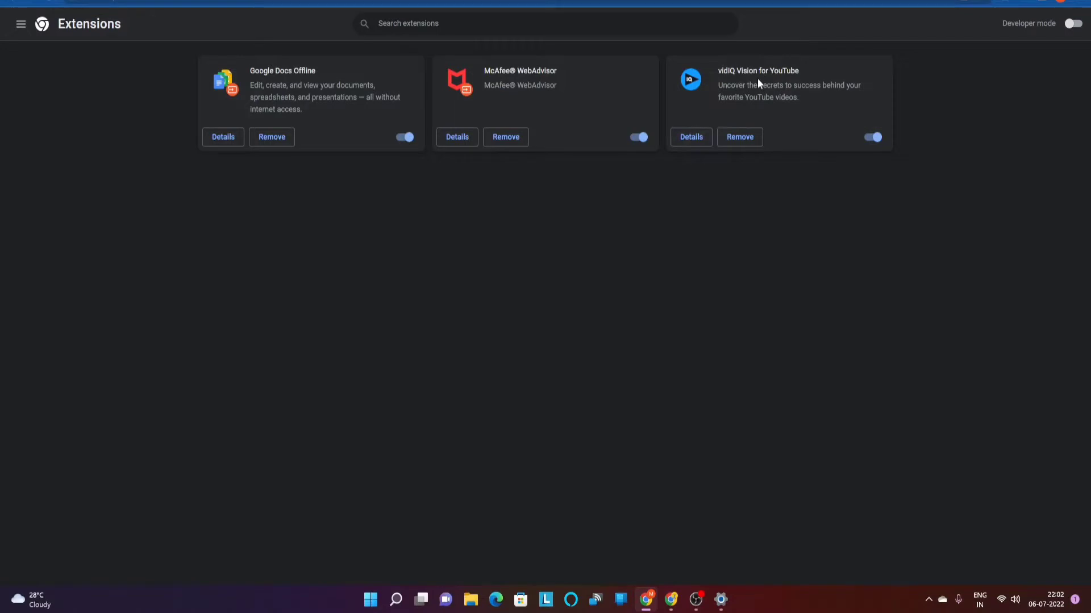
- Open the extensions management page from the browser's tools to check the installed vidIQ extension
click(1082, 4)
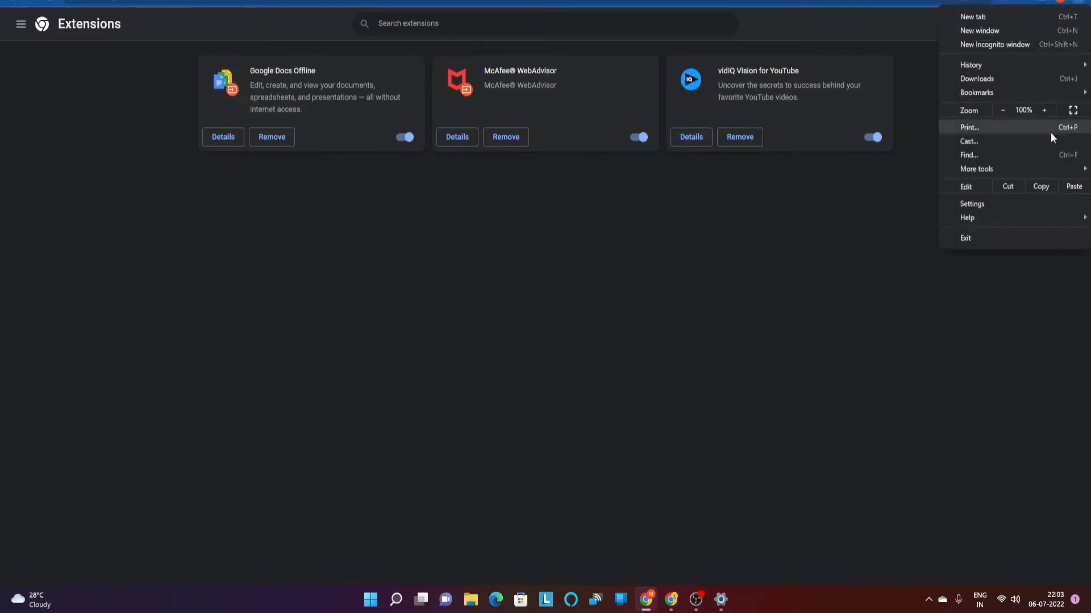
mouse_move(1033, 171)
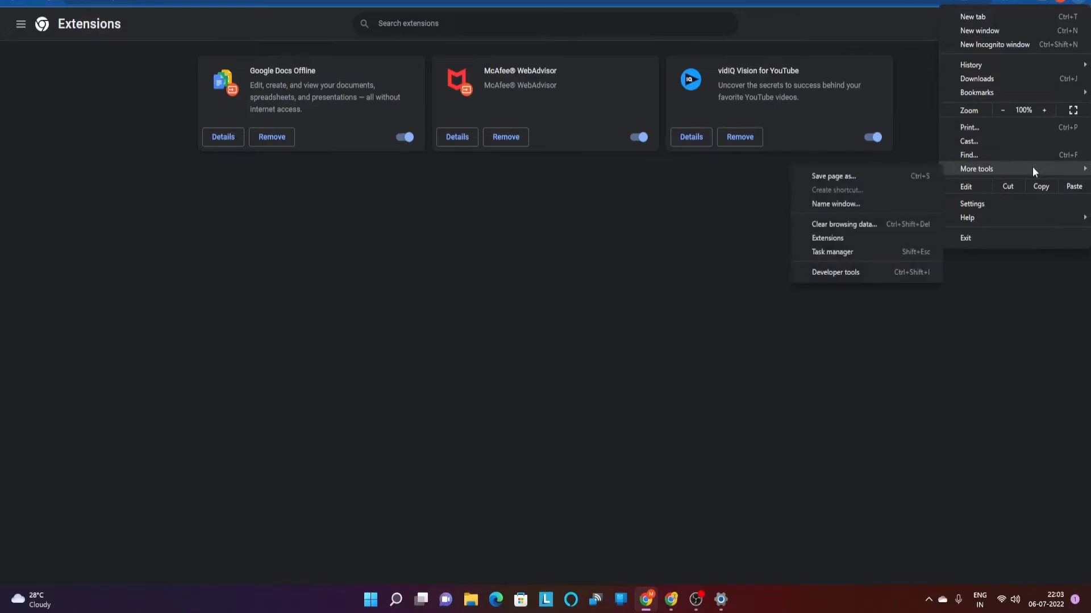
click(844, 242)
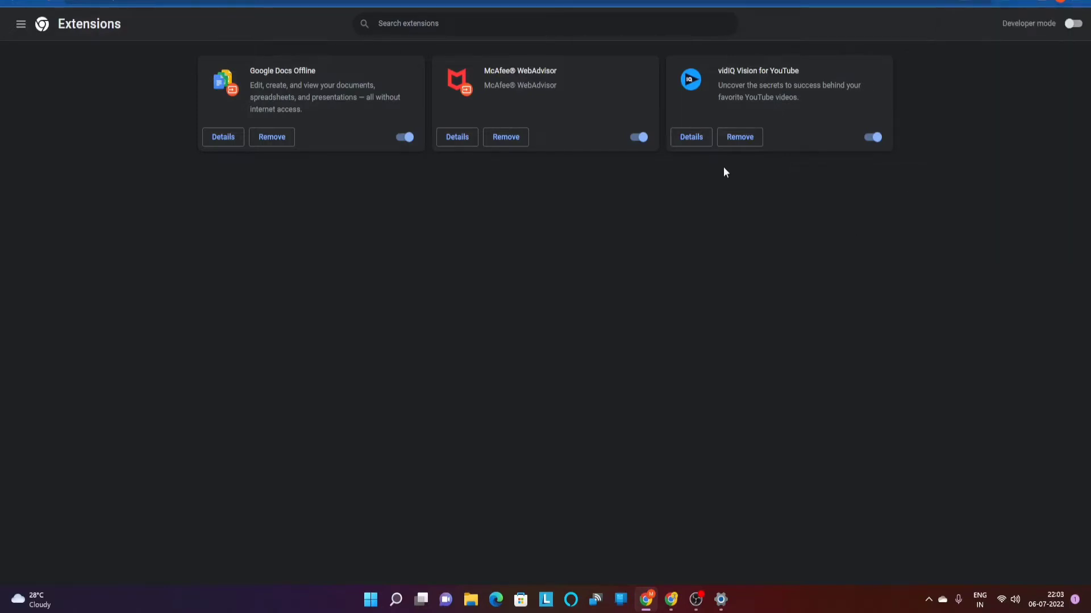
- Pin the vidIQ Vision for YouTube extension in the browser
click(1078, 2)
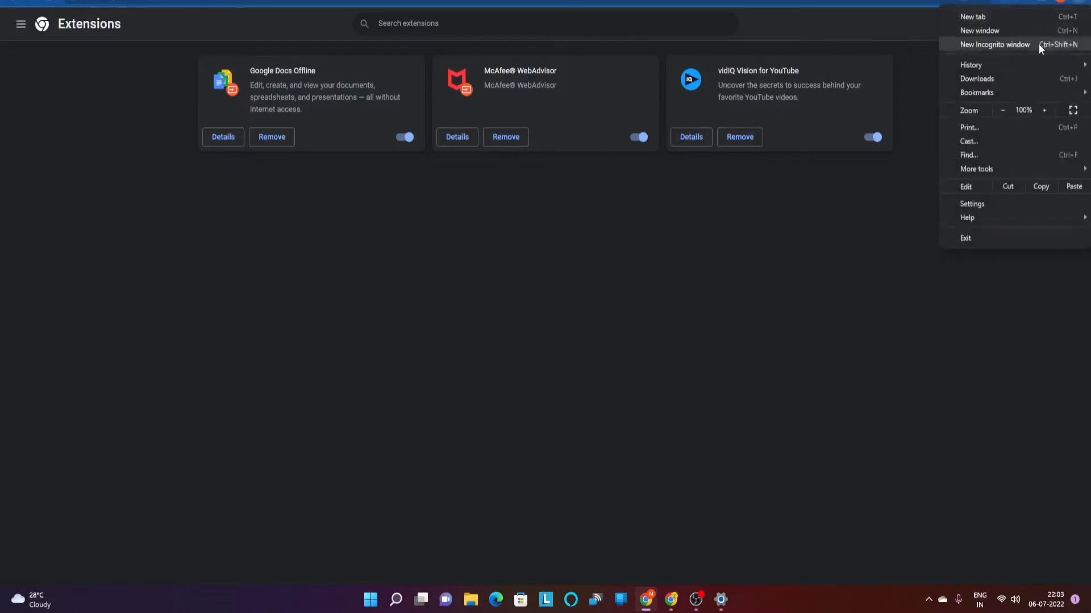
key(Escape)
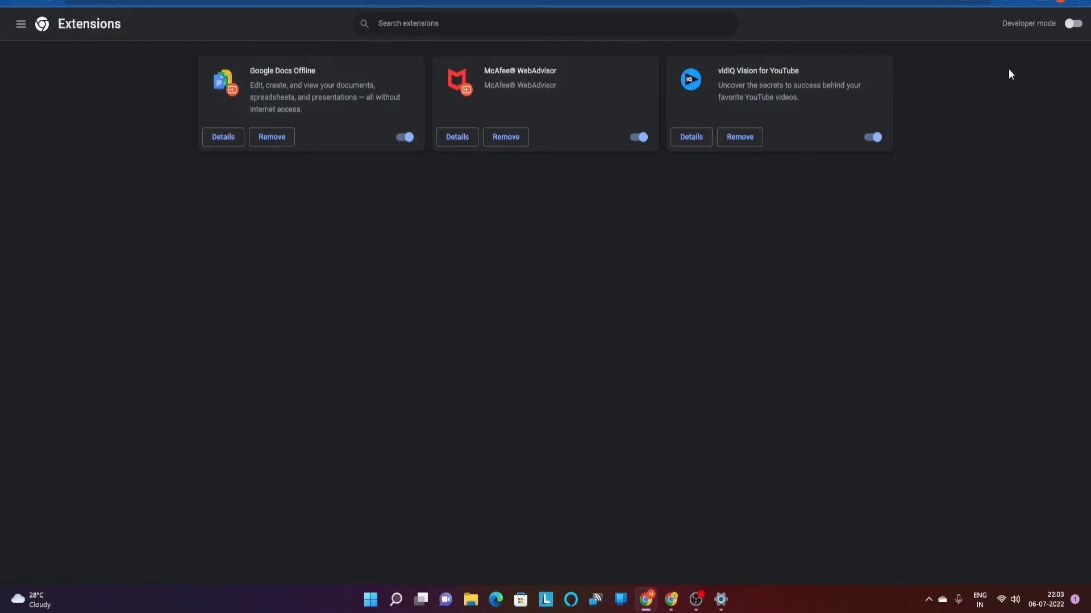
click(1007, 3)
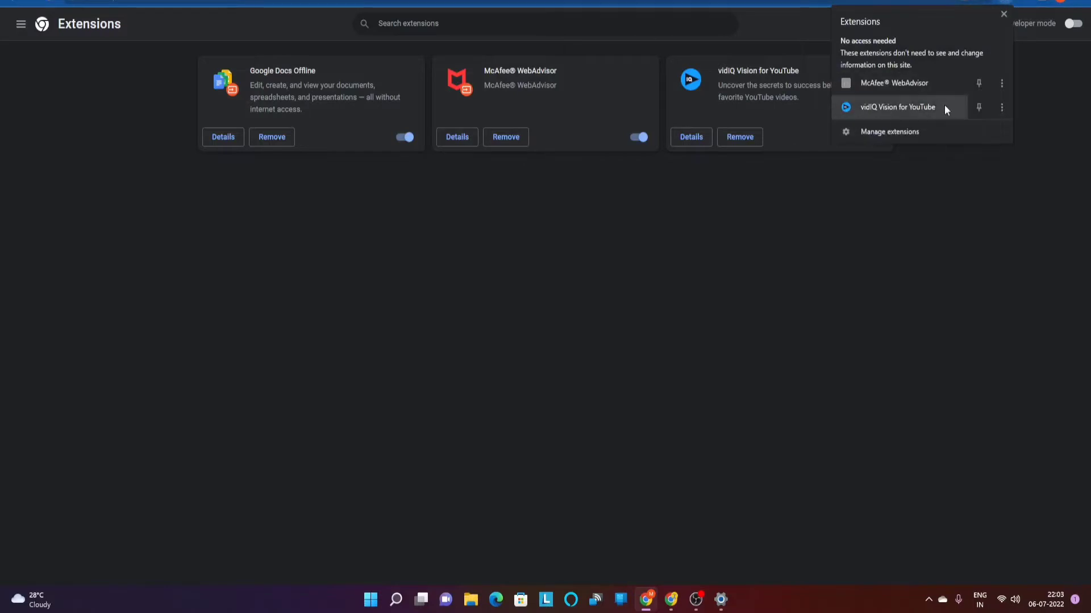
click(977, 106)
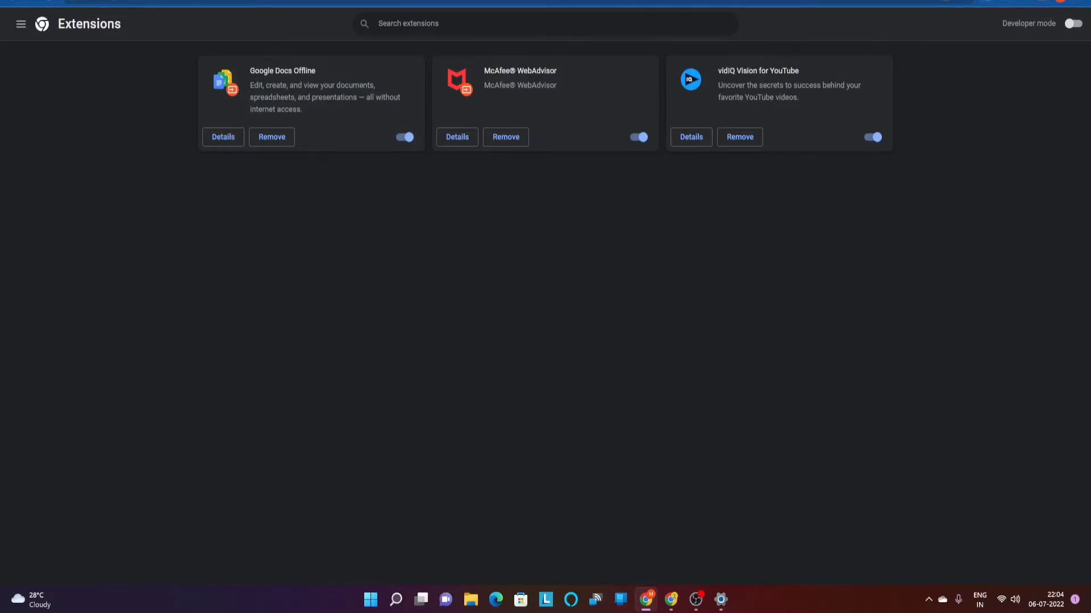
- Search the web for "youtube" and open the YouTube home page from the results
click(182, 3)
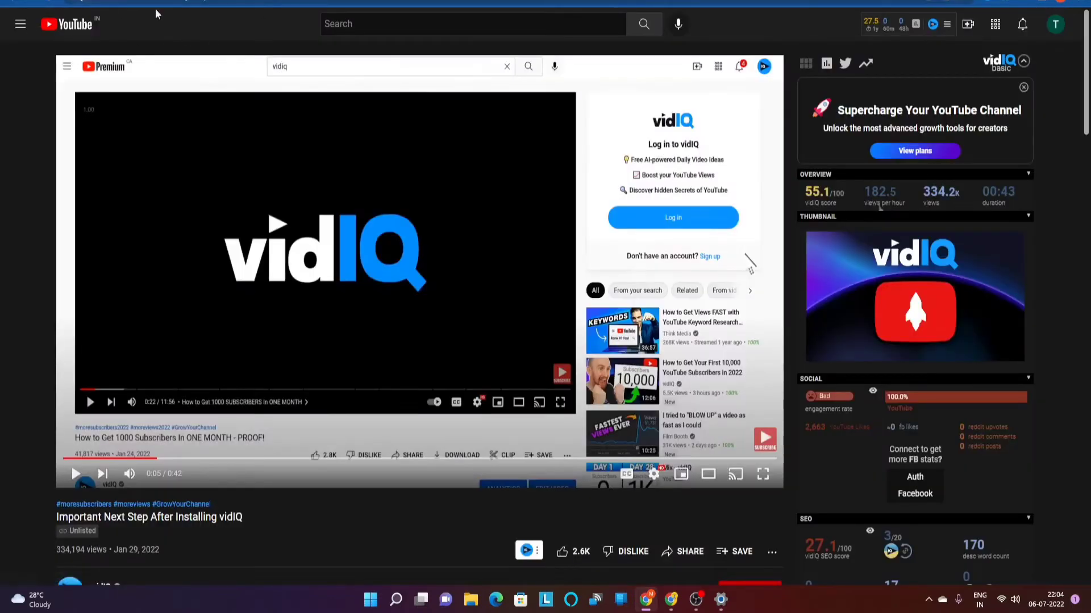
text(youtube)
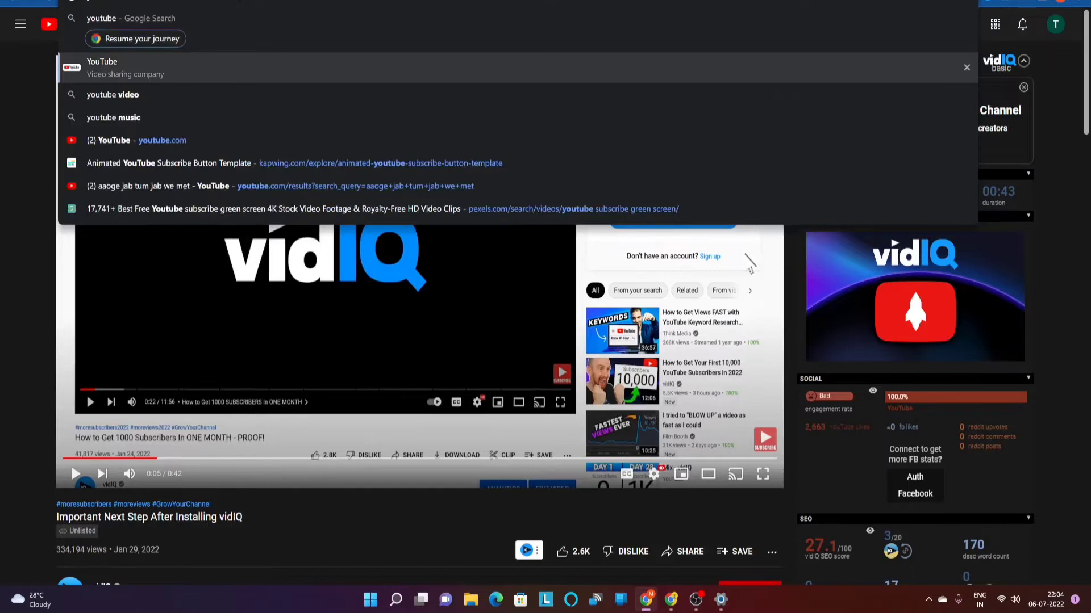
key(Return)
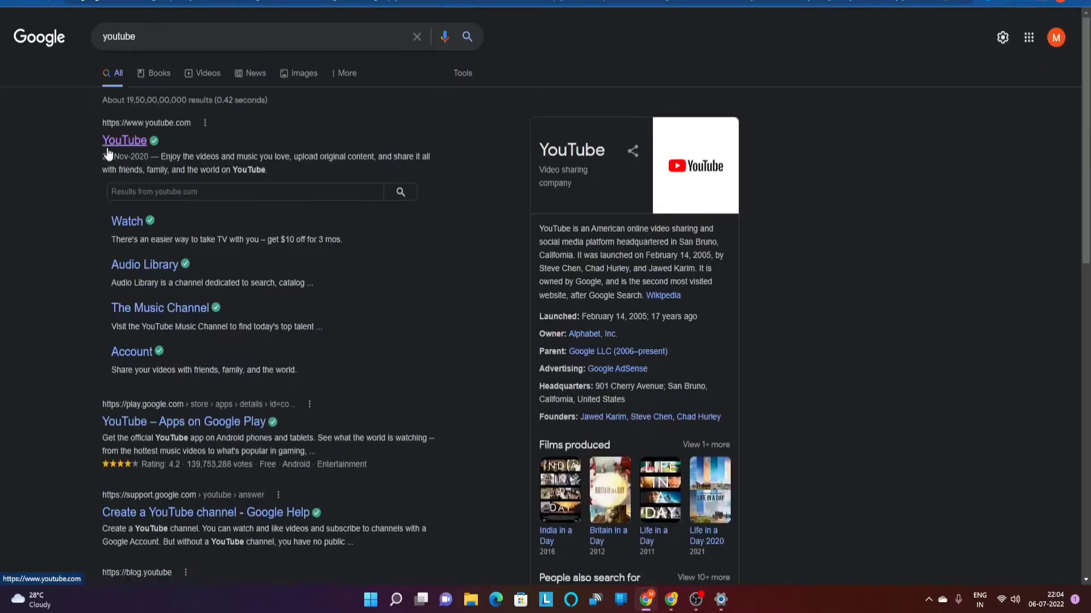
click(107, 147)
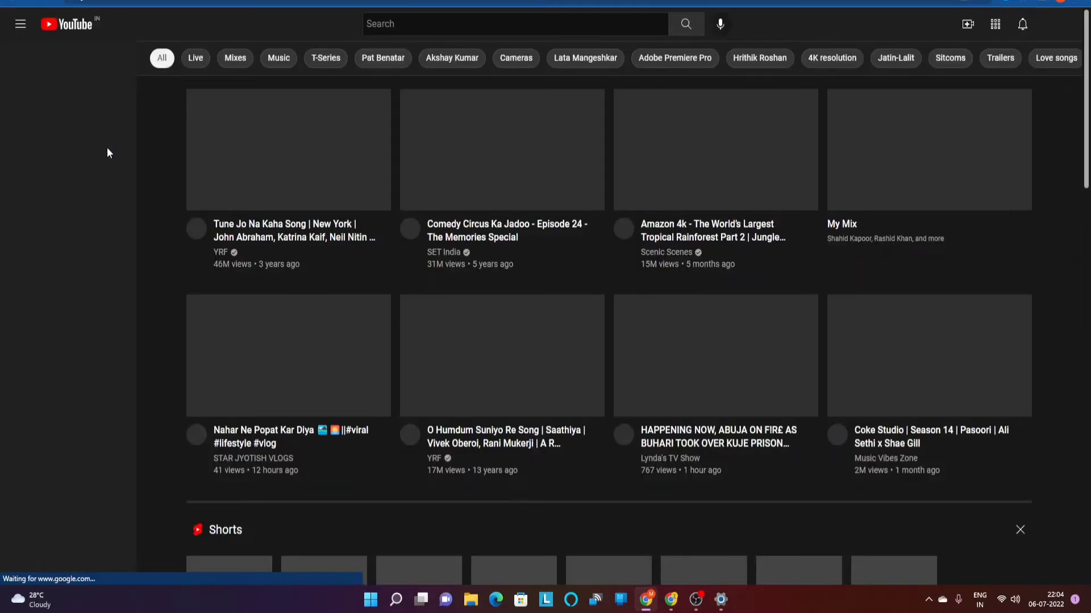
- Search YouTube for "pinterest marketing"
text(pinterest)
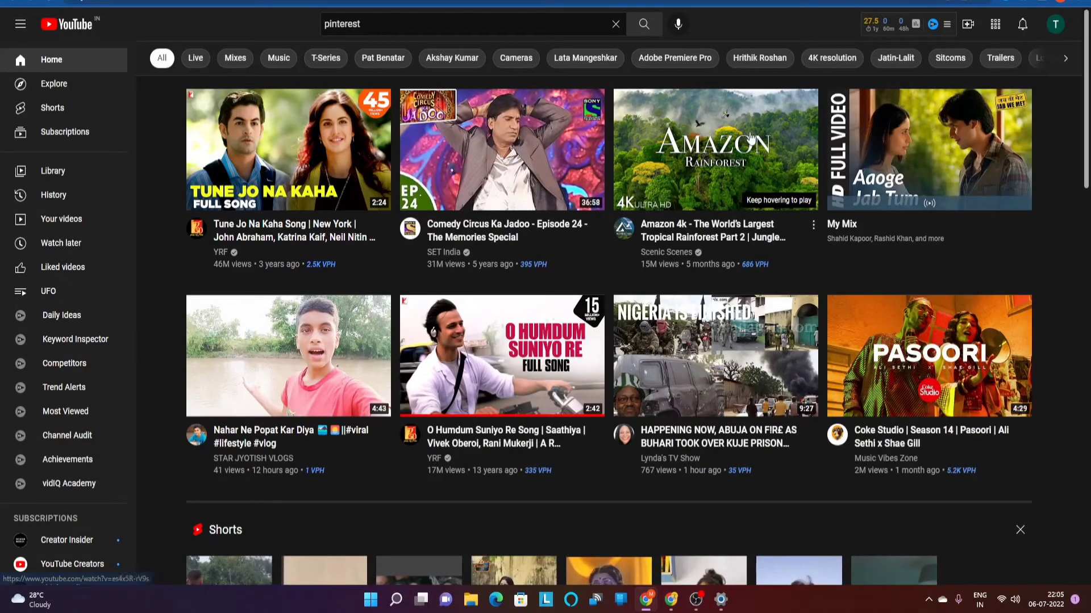
click(360, 24)
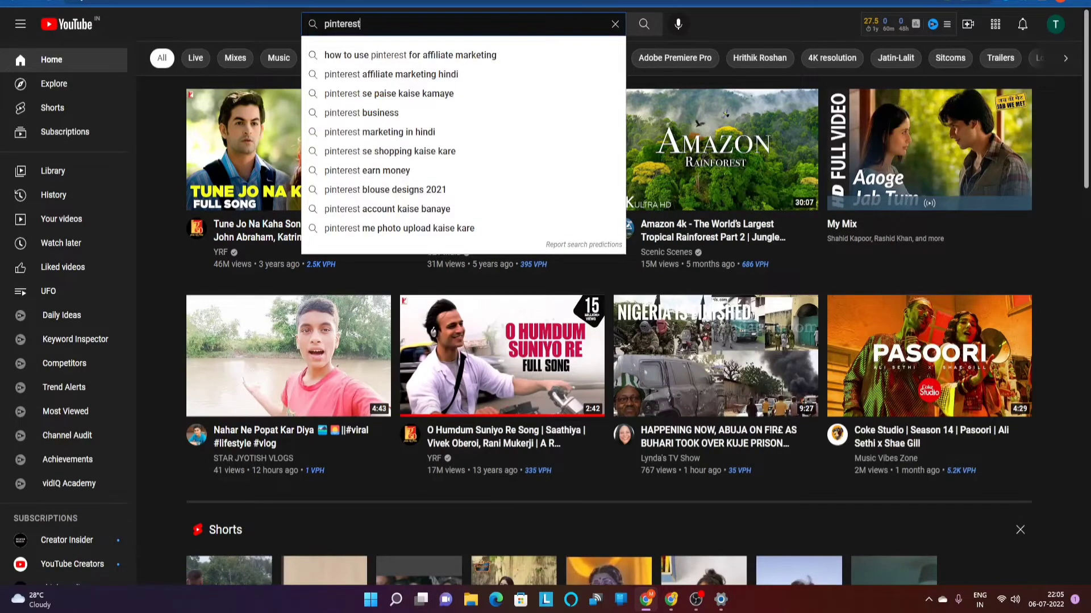
text(mar)
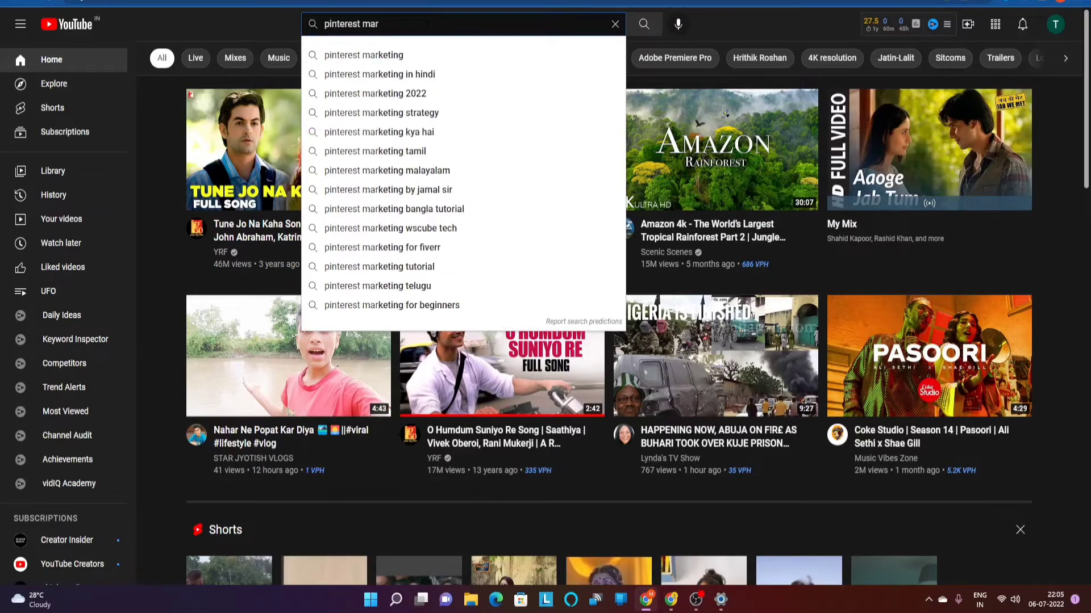
text(keting)
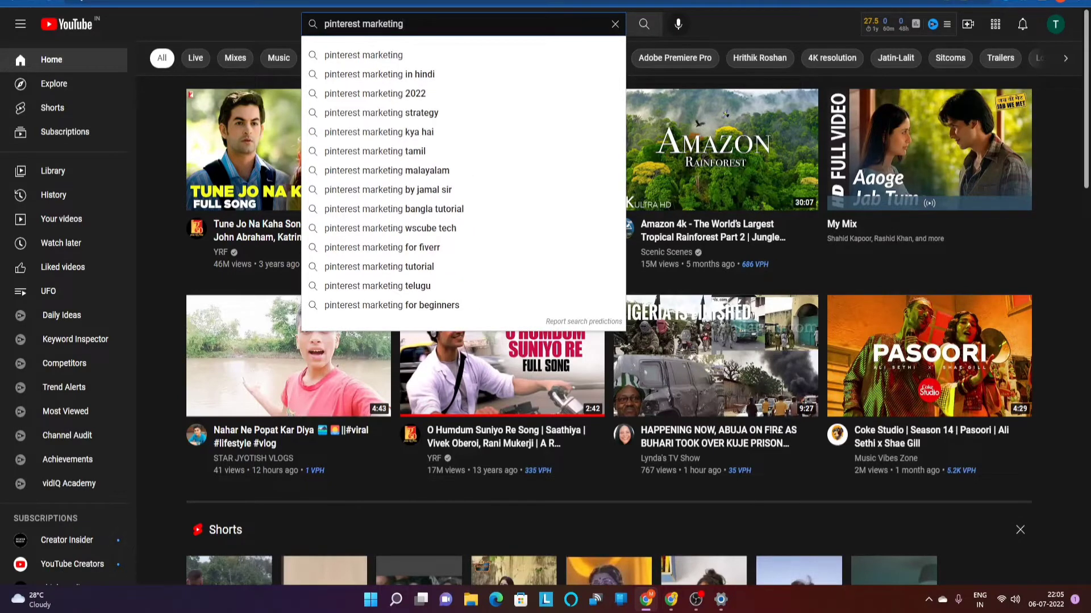
key(Return)
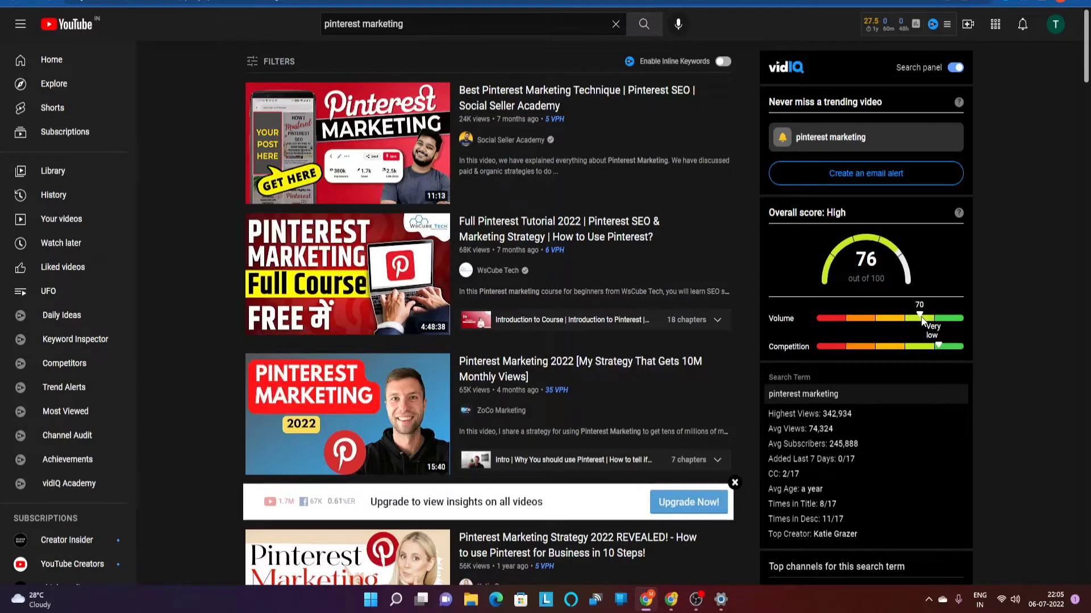
- Examine vidIQ's overall score, volume, competition and search-term statistics for "pinterest marketing"
click(422, 19)
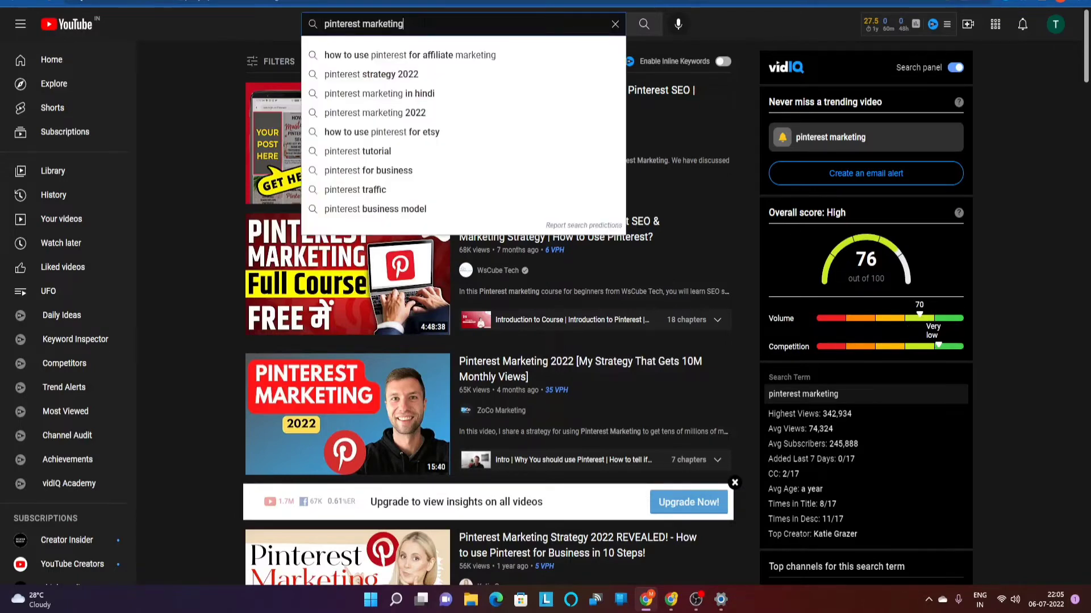
key(ctrl+a)
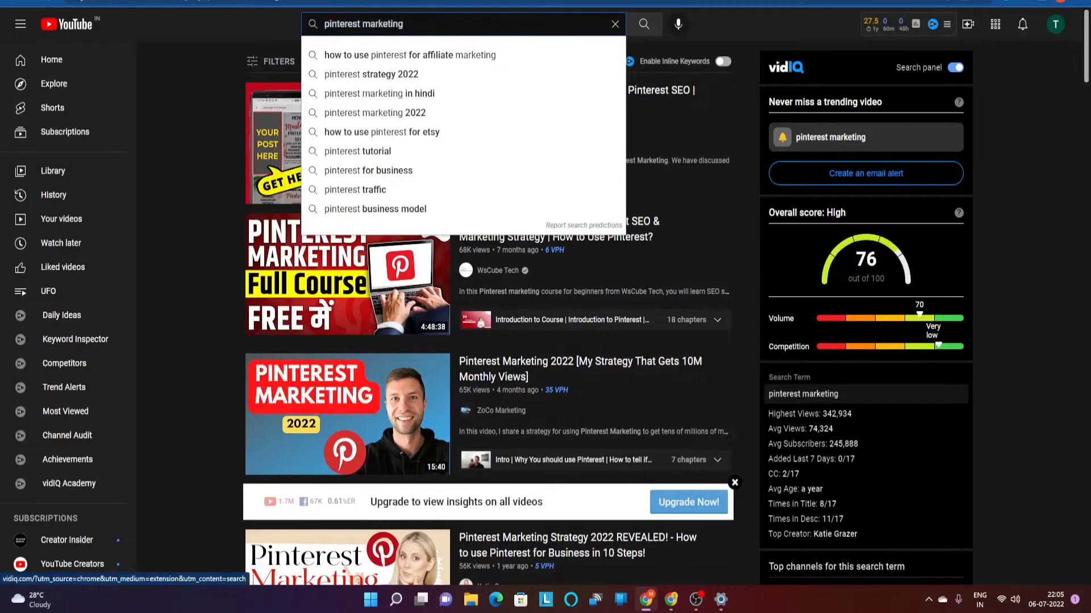
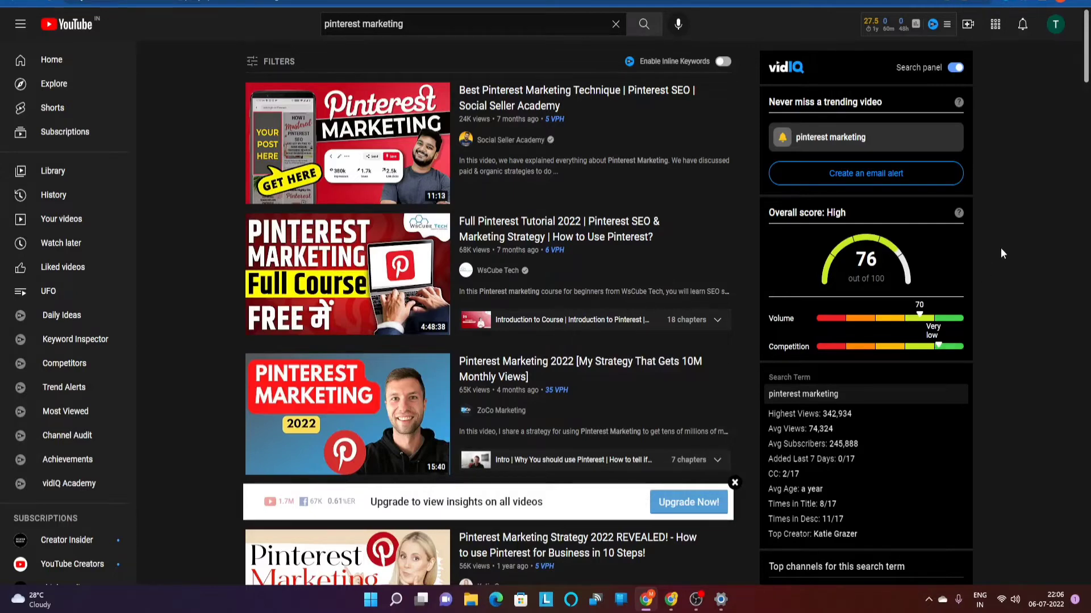
scroll(1000, 247, down, 3)
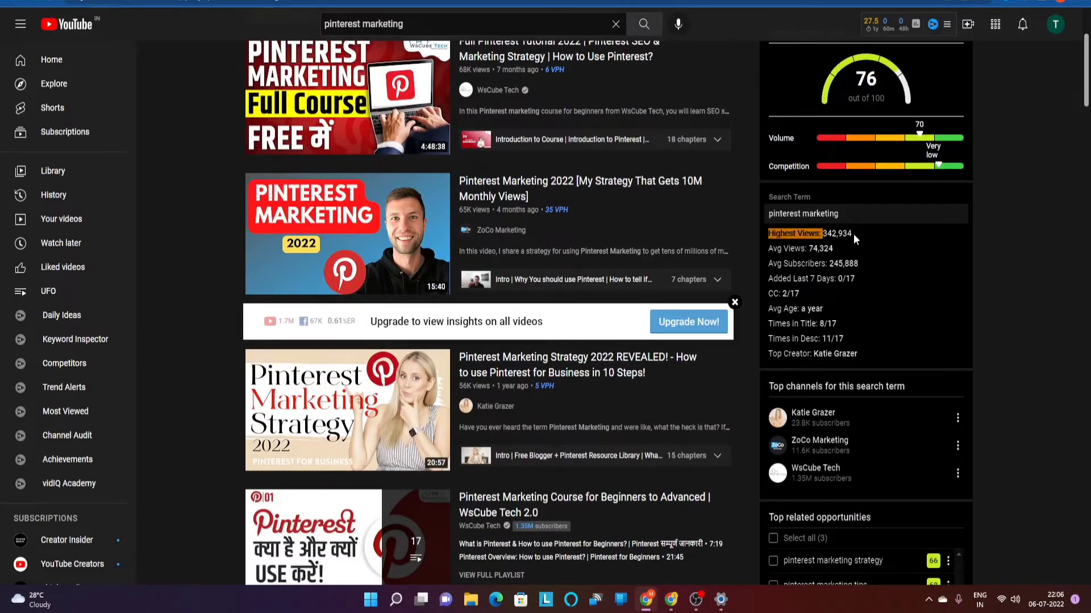
- Examine vidIQ's highest views, average views, videos added in the last 7 days and CC figures for "pinterest marketing"
scroll(1038, 237, up, 3)
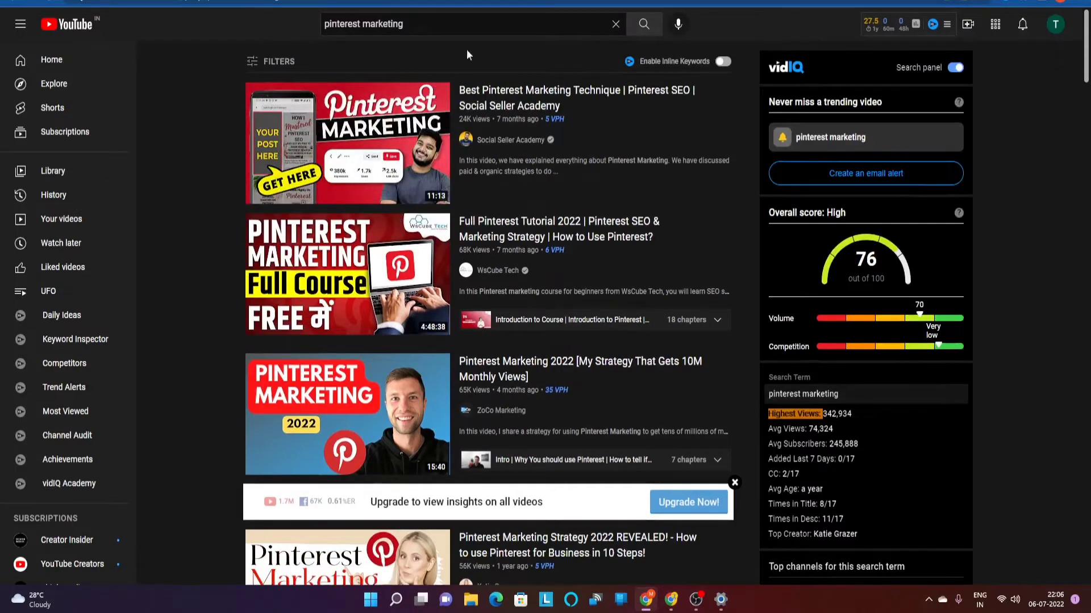
mouse_move(480, 153)
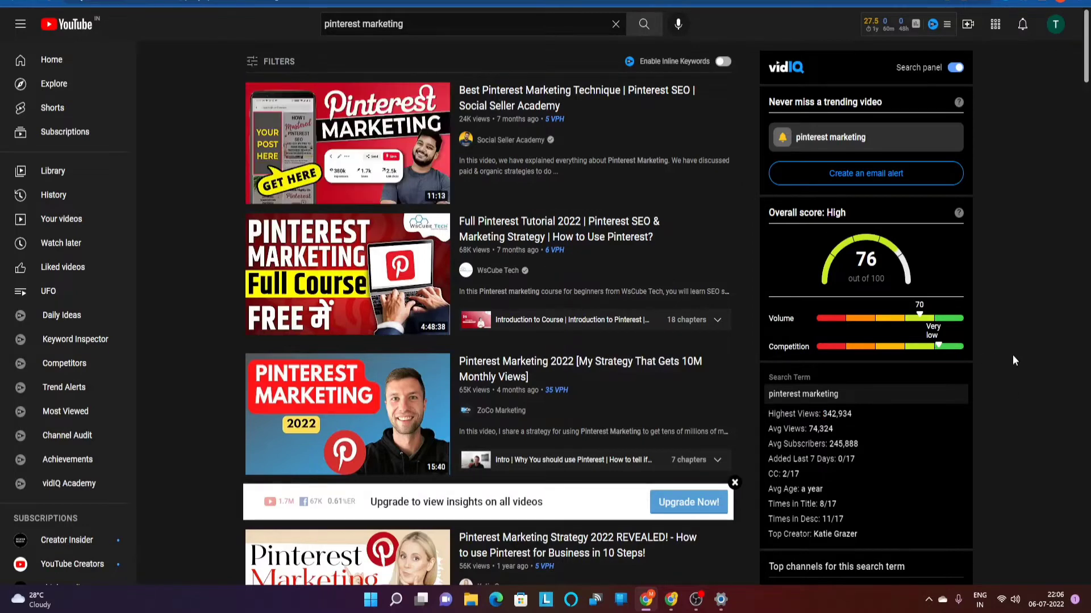
scroll(1012, 358, down, 1)
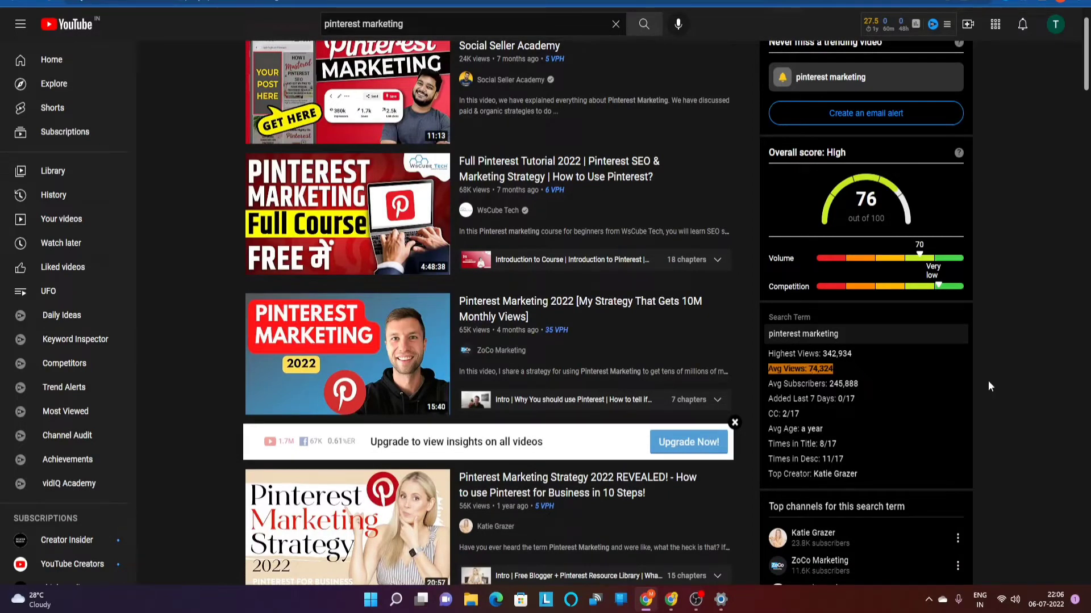
scroll(988, 382, down, 2)
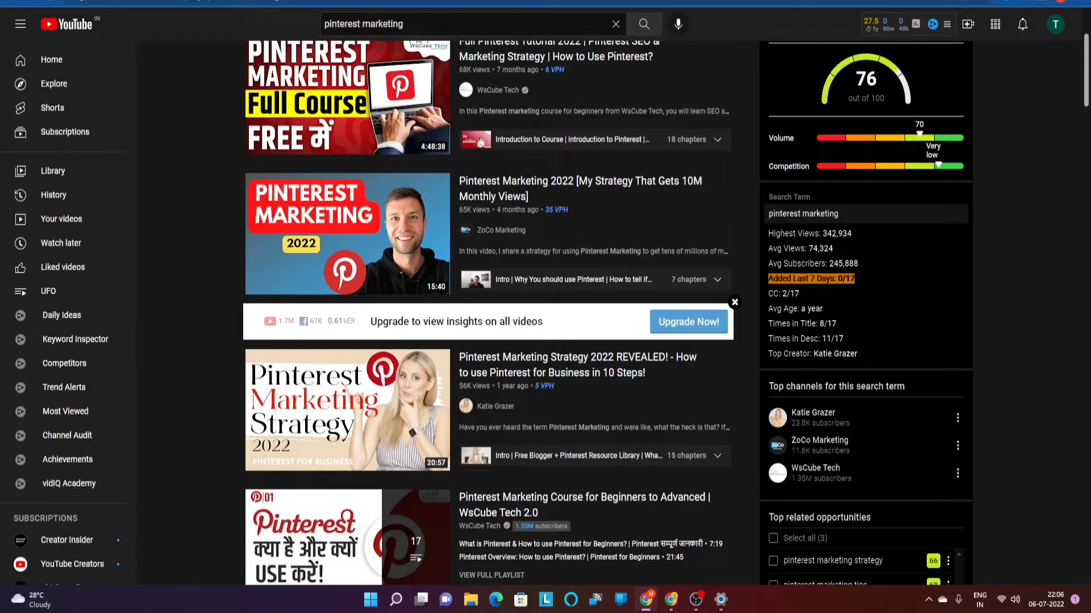
key(/)
click(1011, 273)
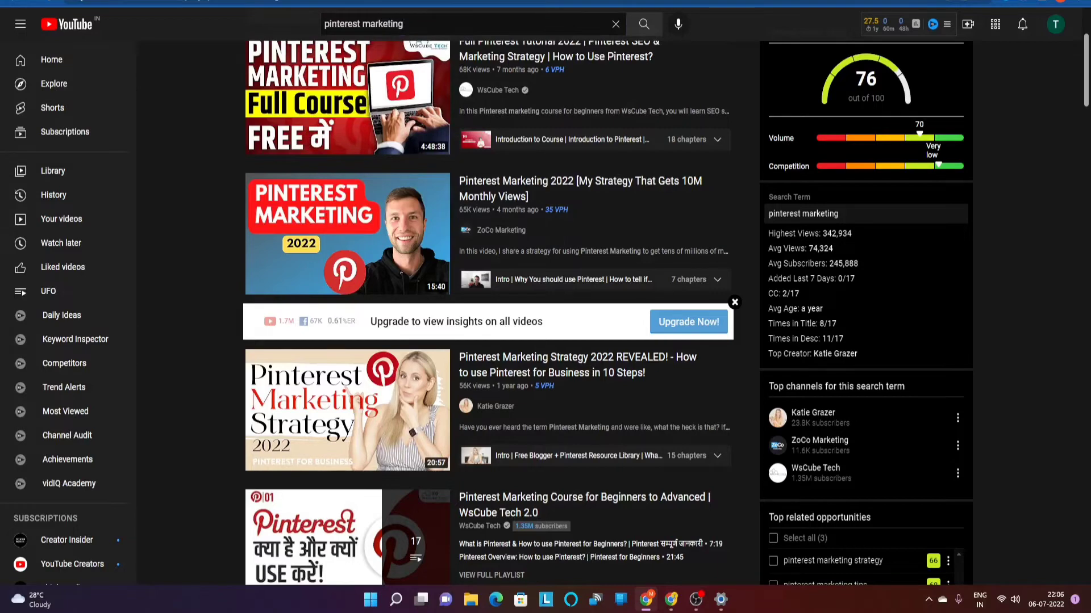
drag(768, 279, 855, 279)
drag(768, 293, 799, 293)
scroll(1029, 302, down, 1)
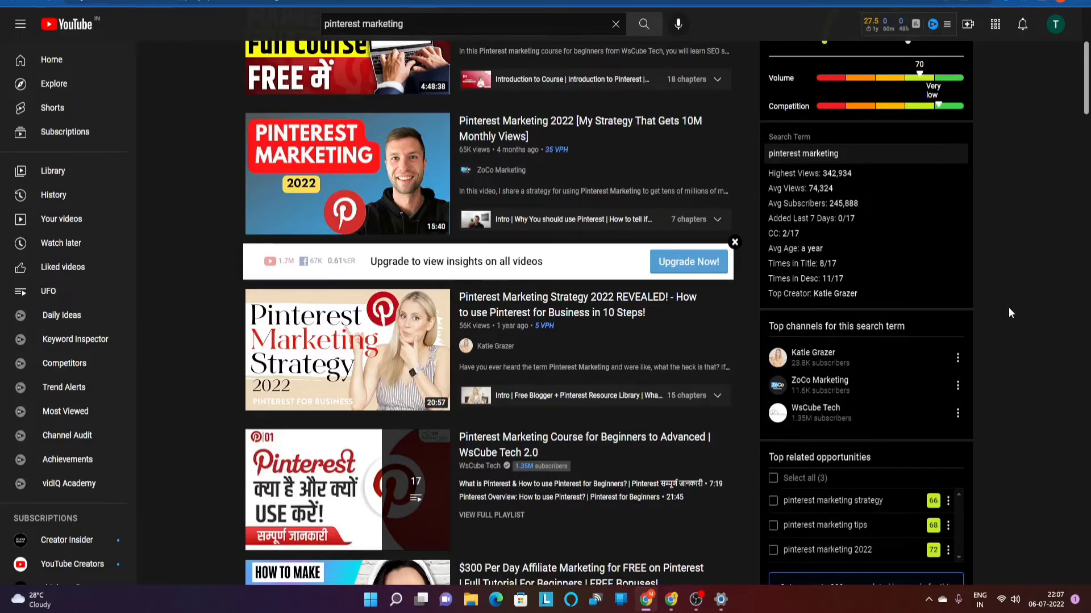
- Review vidIQ's top channels for the search term "pinterest marketing"
scroll(1008, 308, up, 5)
scroll(1008, 308, down, 5)
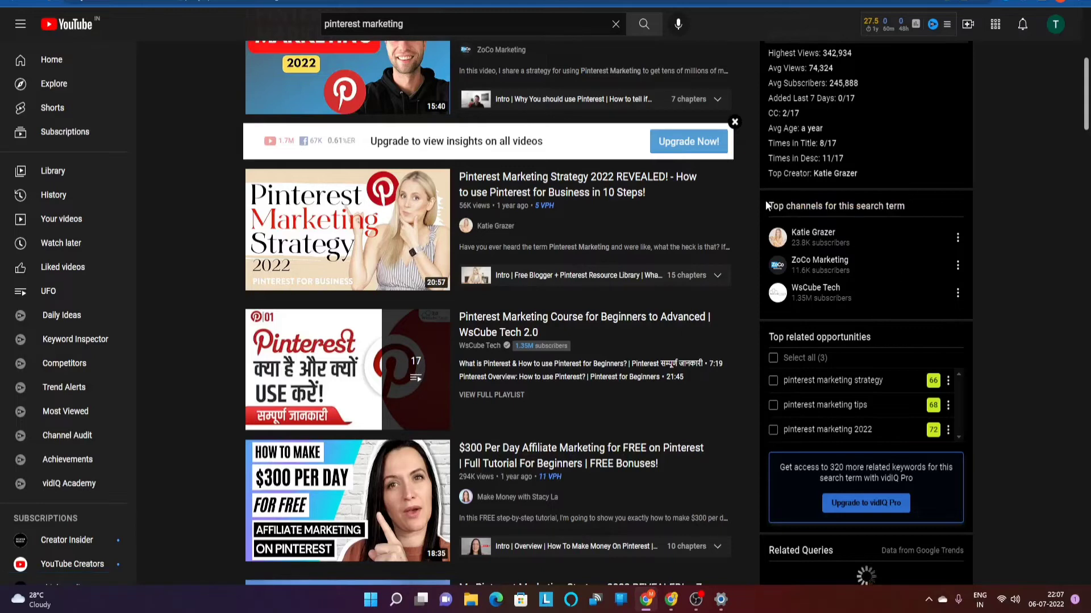
drag(765, 200, 905, 208)
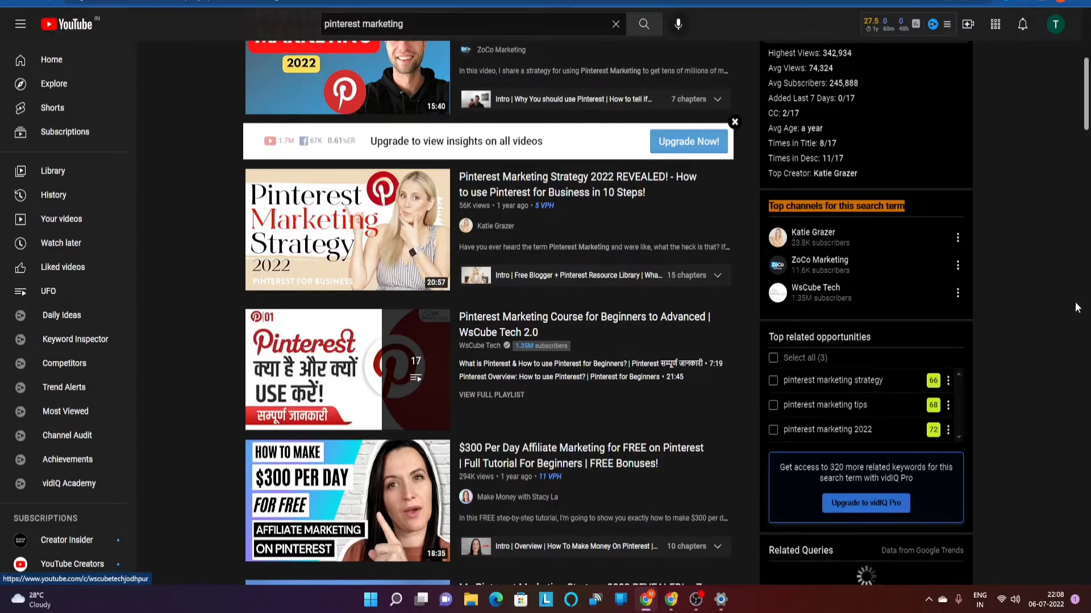
scroll(1037, 321, down, 2)
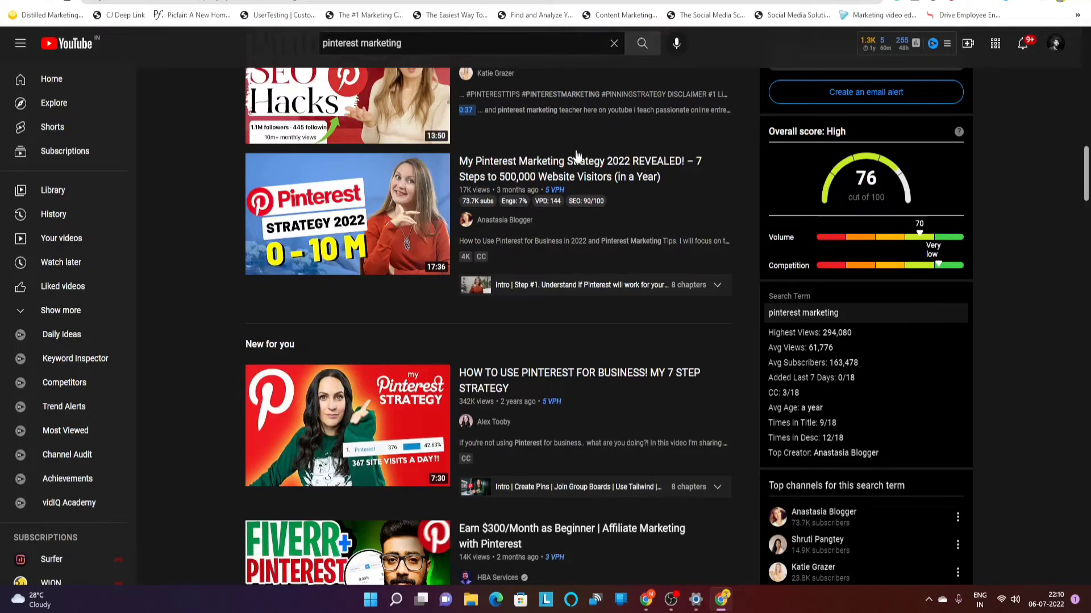
- Open the complete list of related keywords for "pinterest marketing" in vidIQ's Keyword Inspector
click(534, 44)
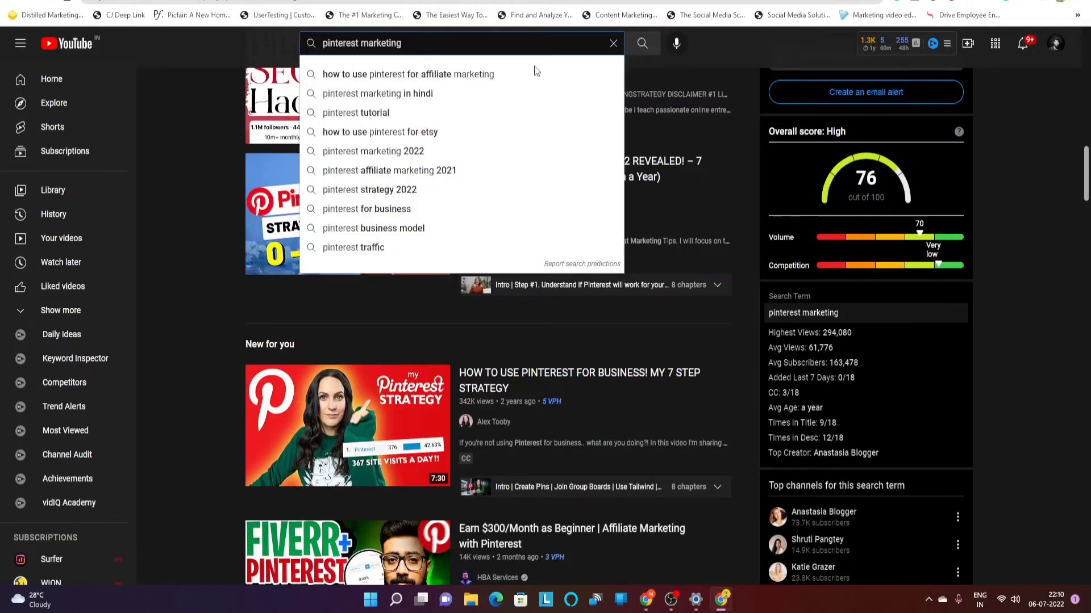
click(1003, 214)
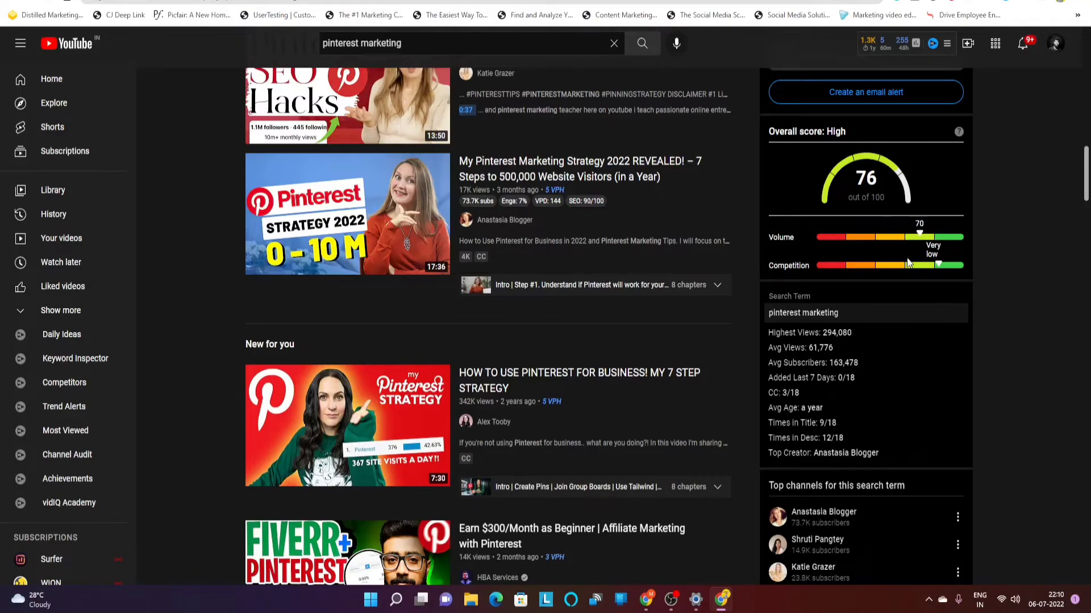
scroll(1027, 267, down, 8)
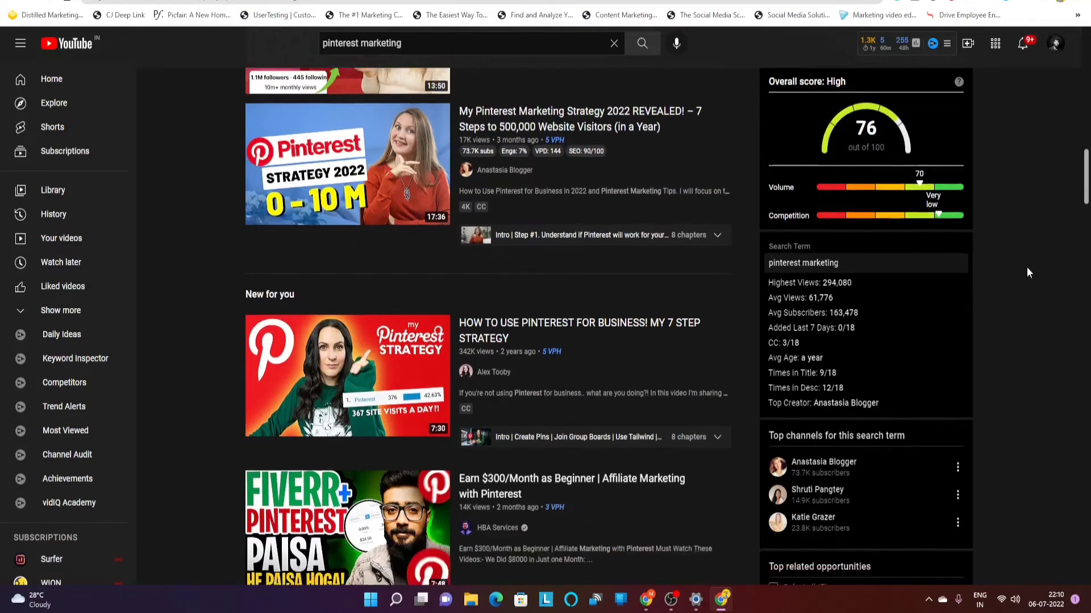
scroll(752, 278, up, 1)
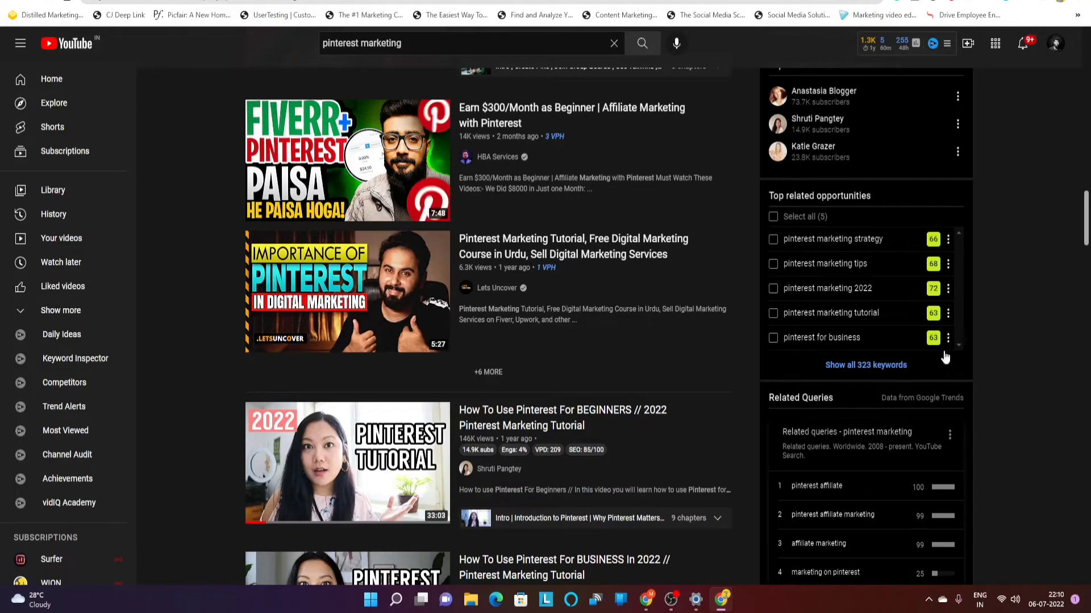
click(860, 365)
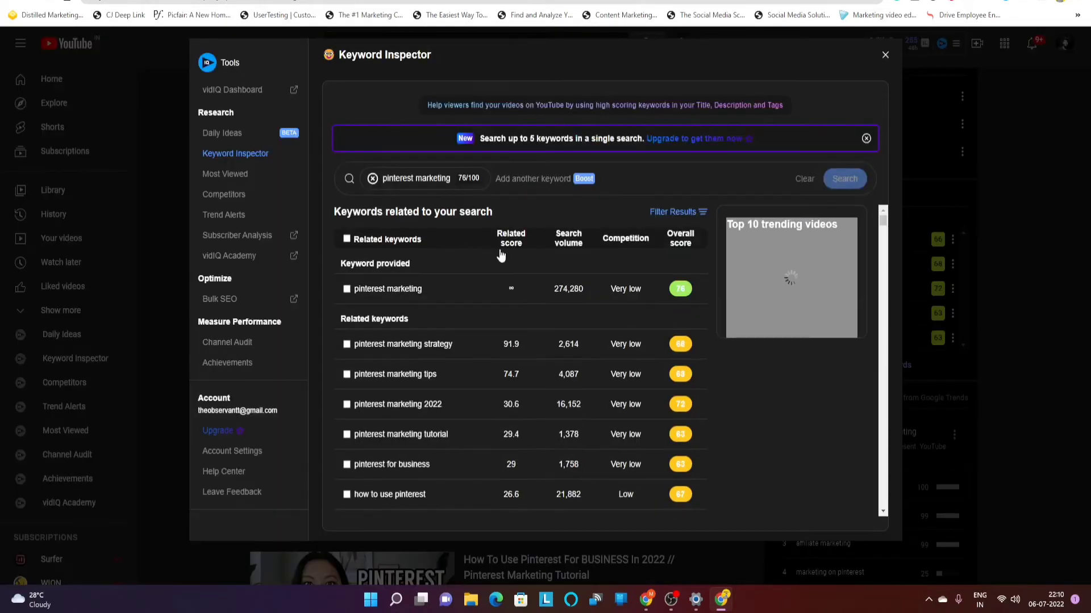
- Browse the related keywords in the Keyword Inspector, comparing their related score, search volume, competition and overall score
scroll(536, 295, down, 10)
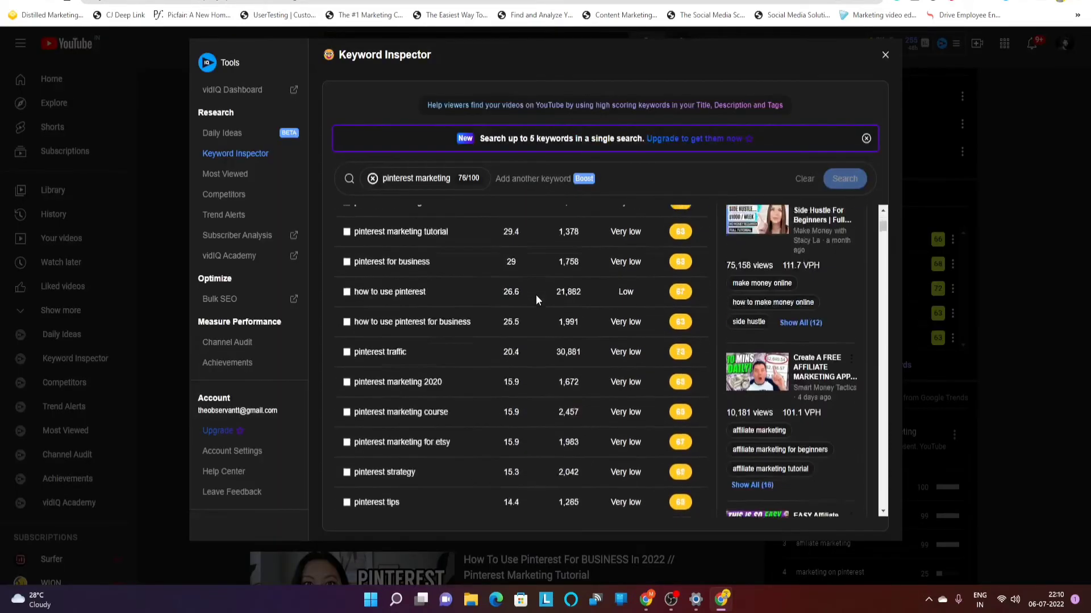
scroll(537, 295, down, 6)
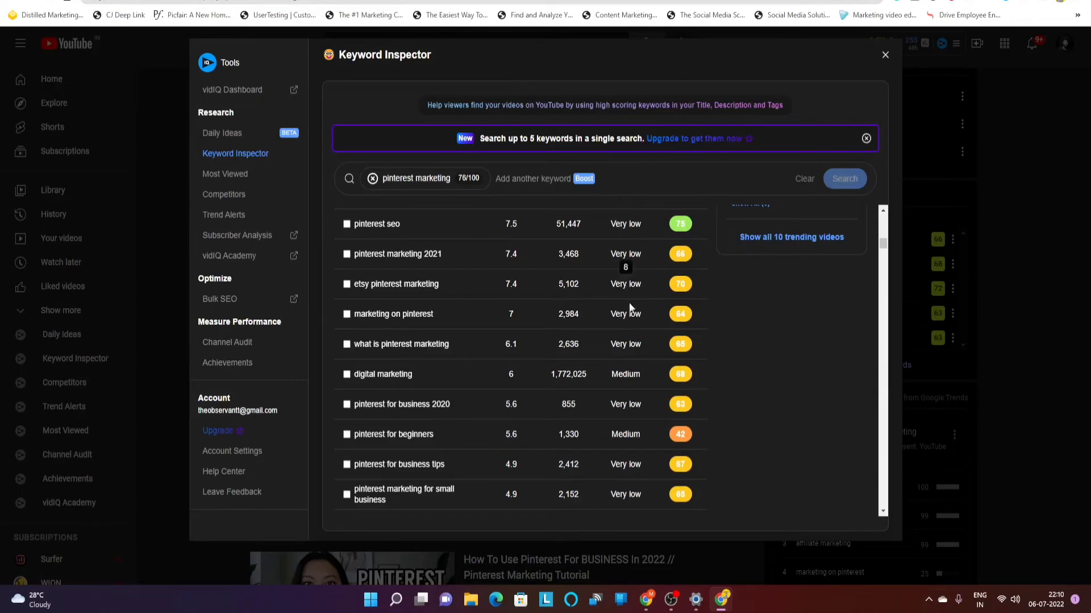
scroll(628, 310, down, 8)
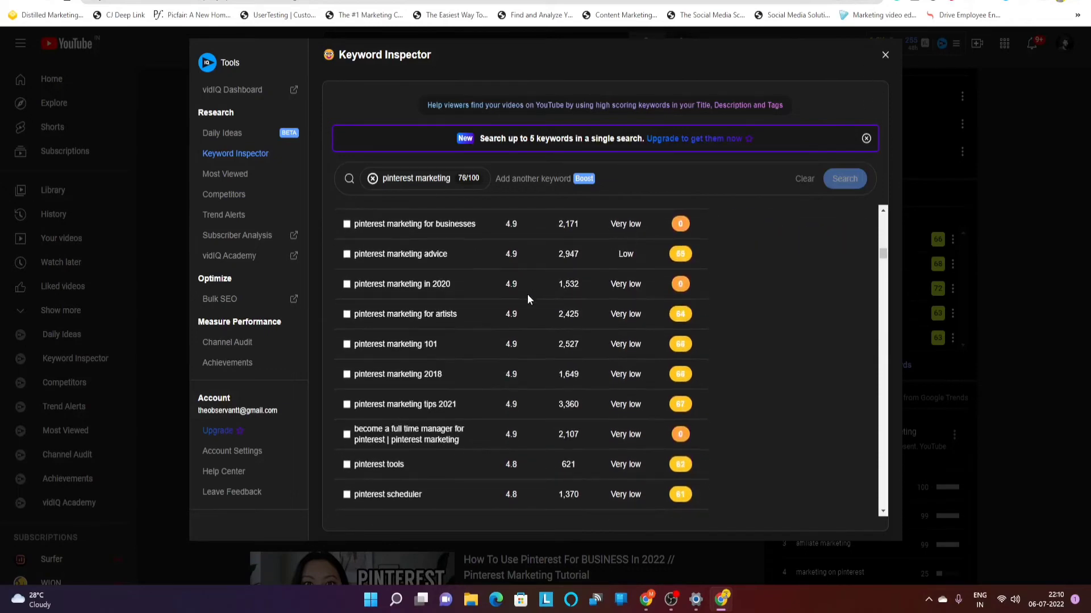
scroll(528, 295, up, 20)
scroll(530, 291, up, 2)
scroll(542, 291, down, 12)
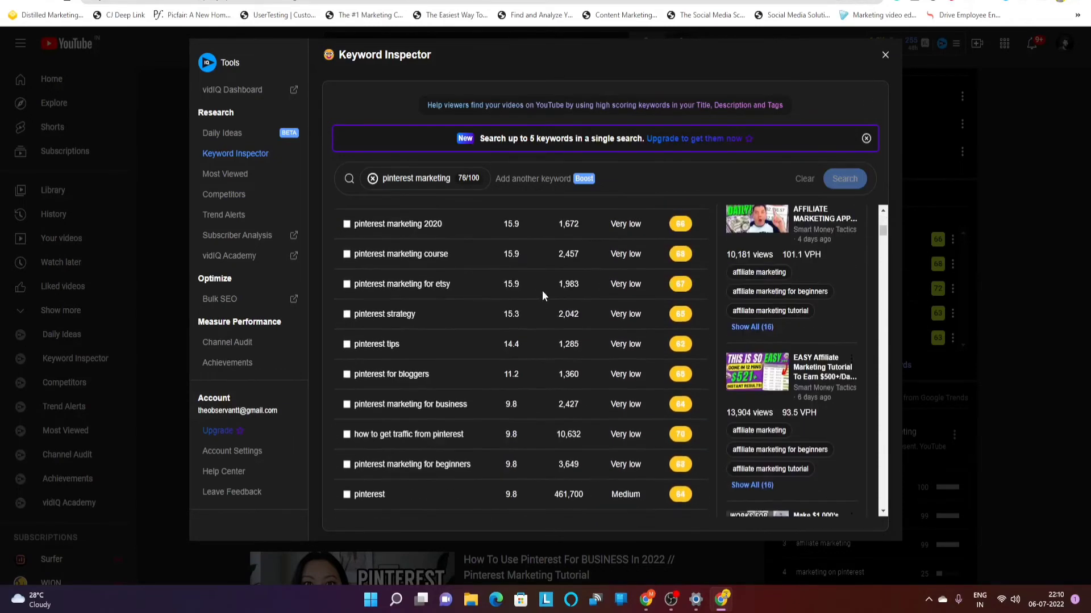
scroll(541, 291, down, 10)
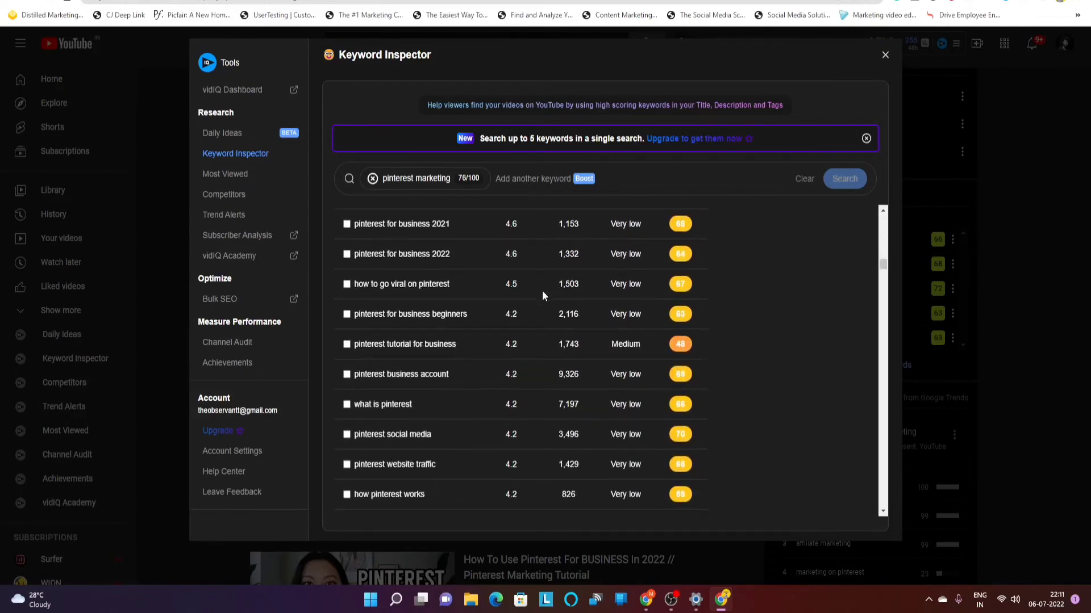
scroll(542, 291, down, 7)
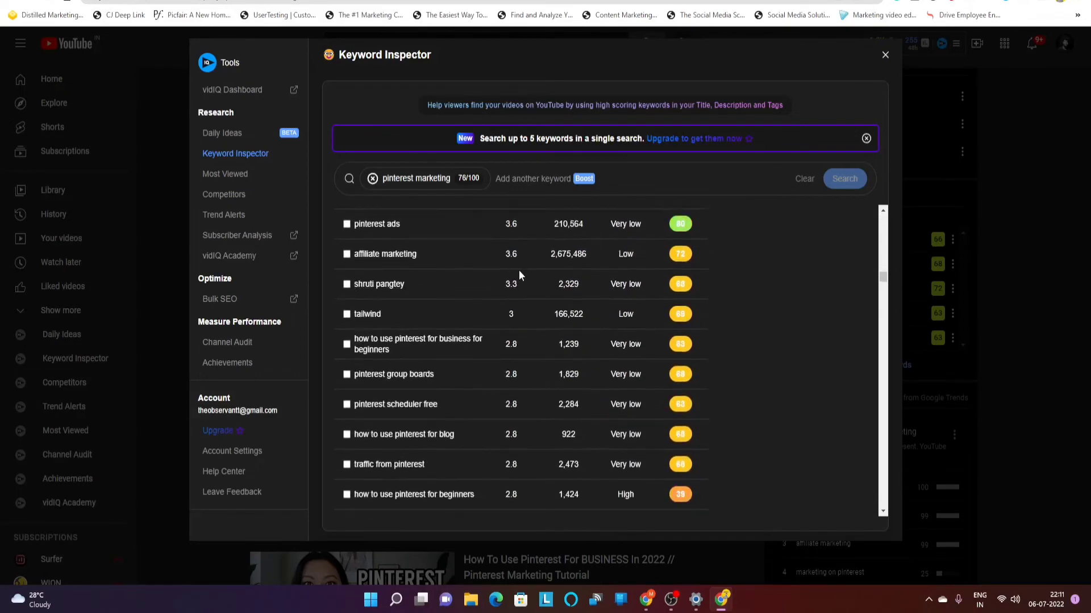
scroll(521, 276, up, 20)
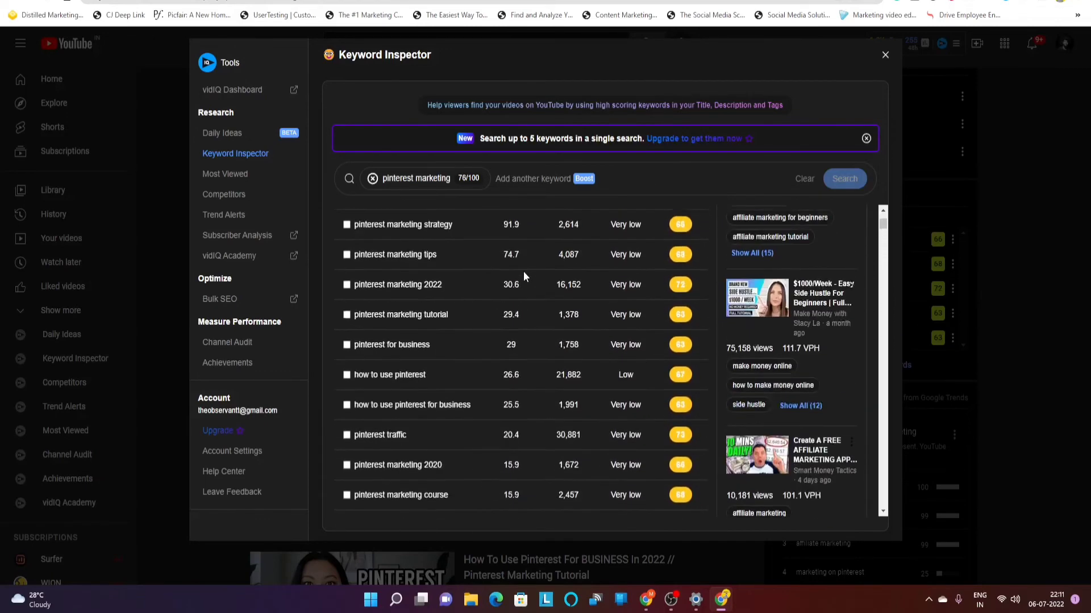
scroll(523, 271, up, 3)
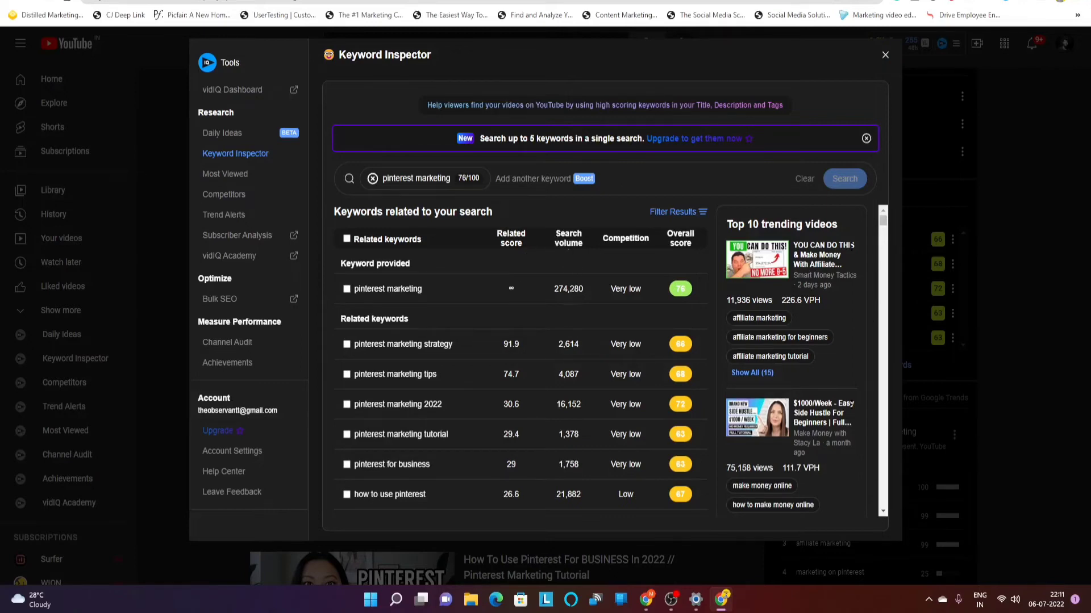
- Check the search volume and competition of "pinterest marketing" and the related keywords' overall scores, and close the Keyword Inspector
drag(554, 288, 593, 292)
click(557, 289)
drag(609, 286, 646, 290)
scroll(670, 302, down, 5)
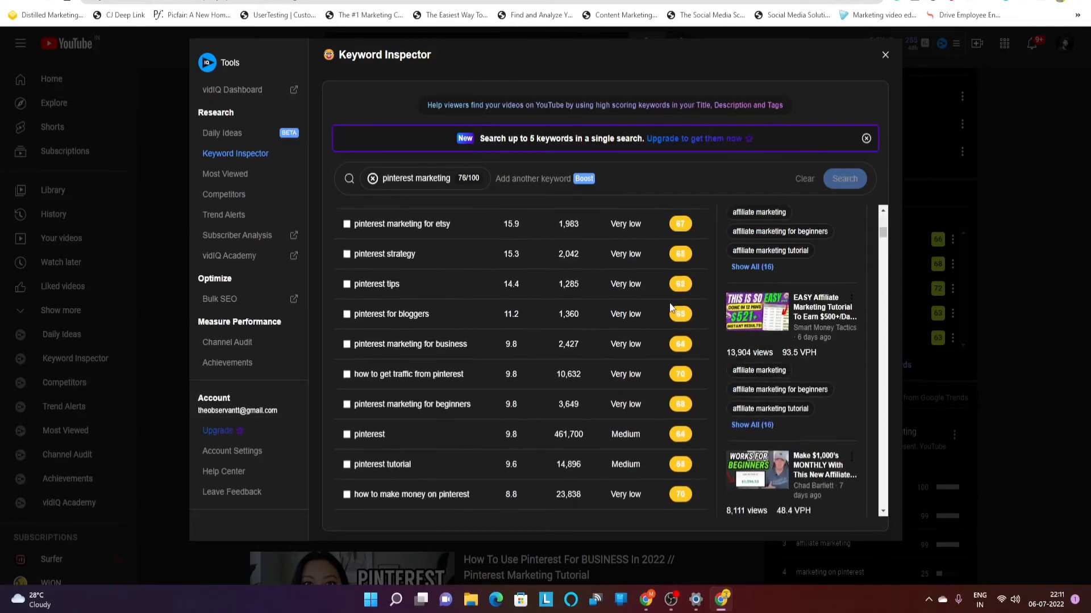
scroll(669, 305, down, 10)
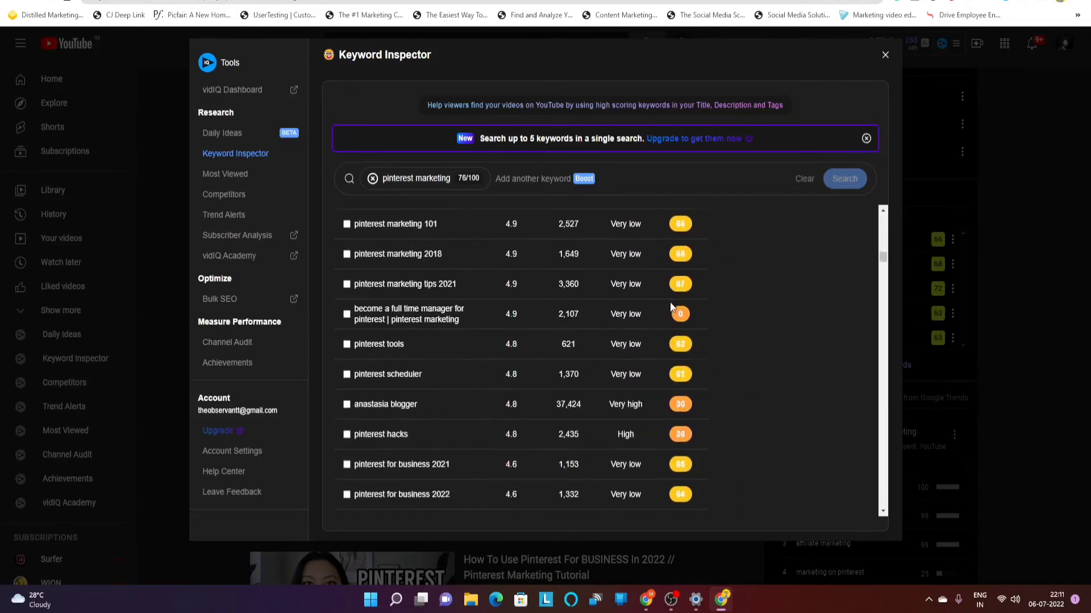
click(884, 56)
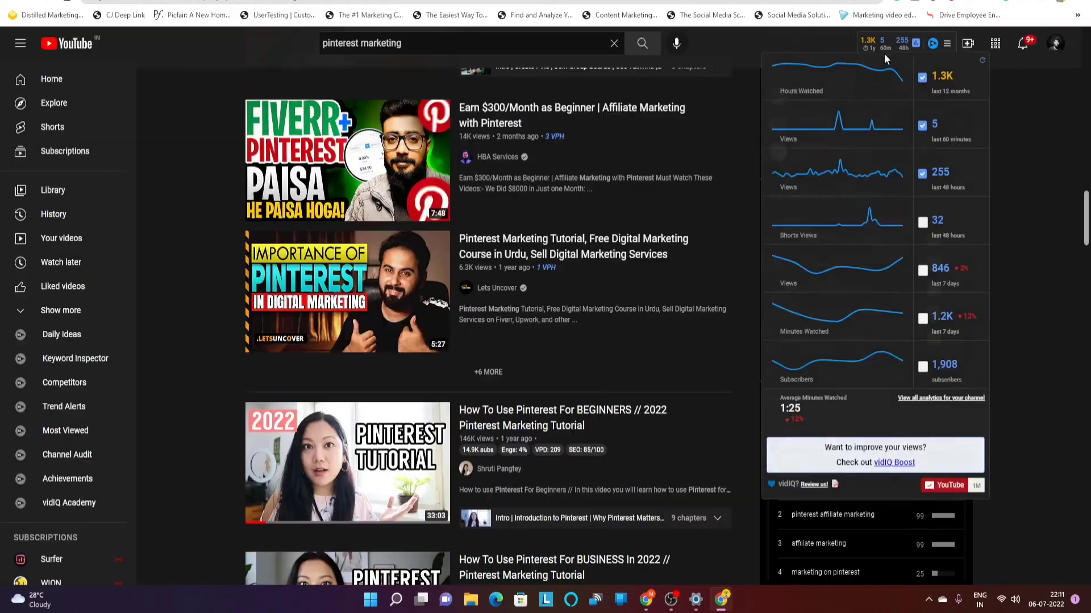
- Page through all the Google Trends related queries for "pinterest marketing" and back to the second page
scroll(1031, 312, down, 2)
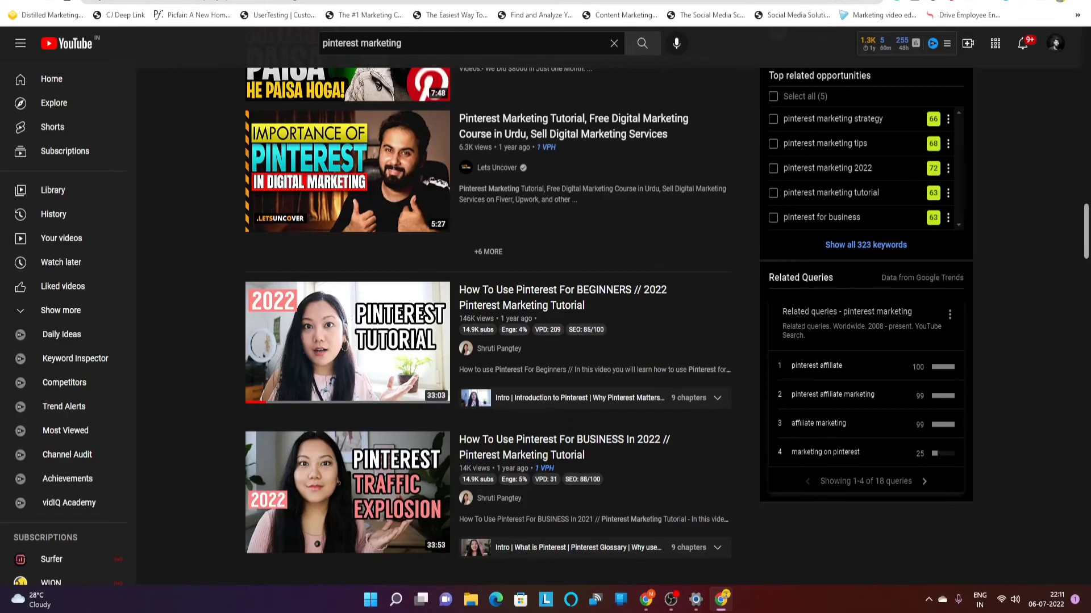
drag(880, 278, 938, 278)
drag(866, 277, 963, 280)
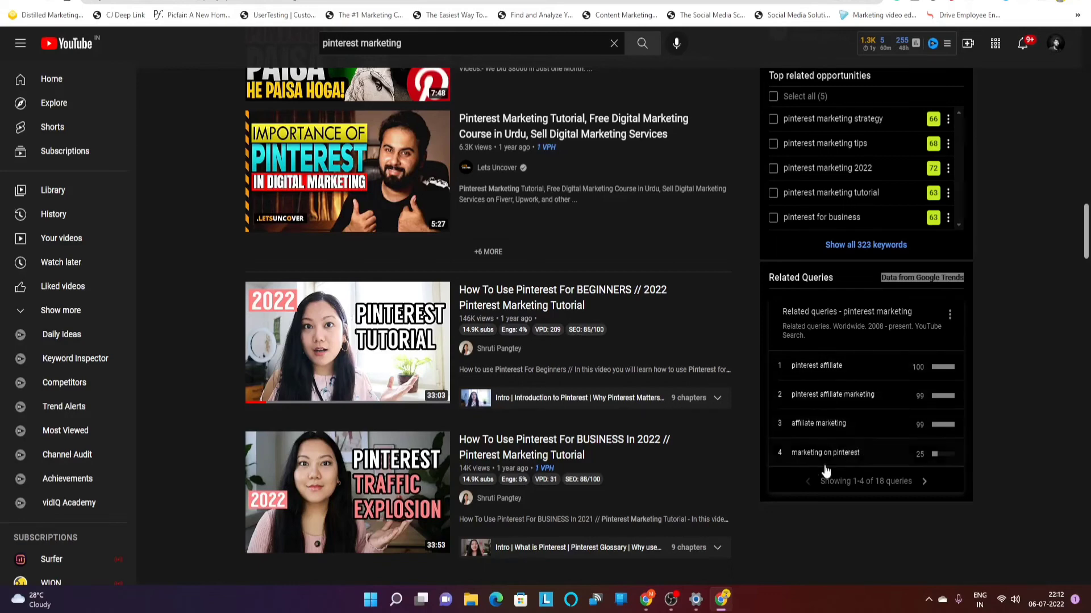
click(925, 485)
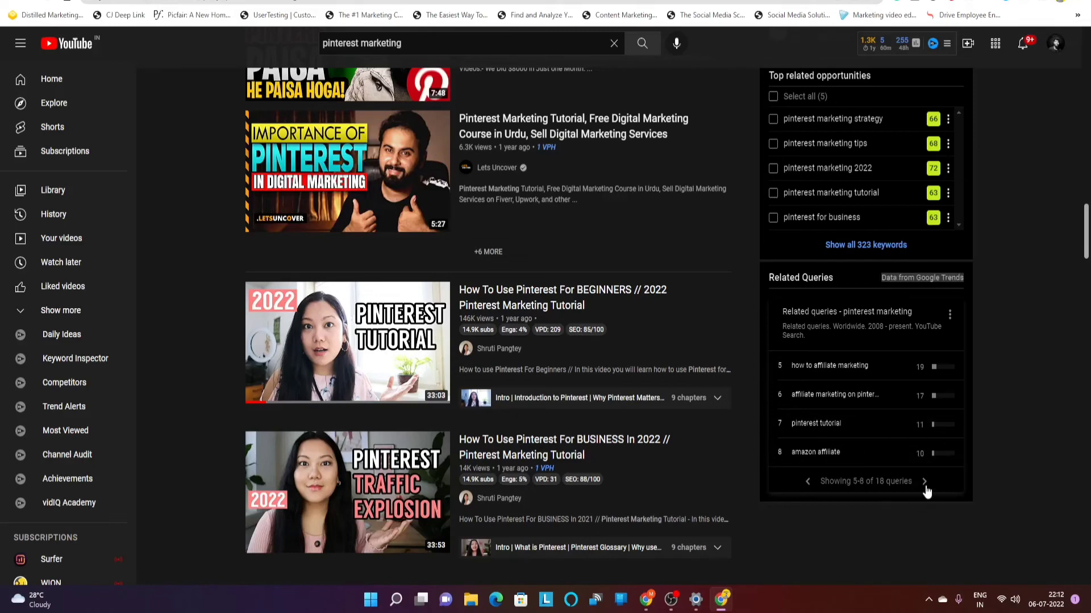
click(925, 484)
click(925, 484)
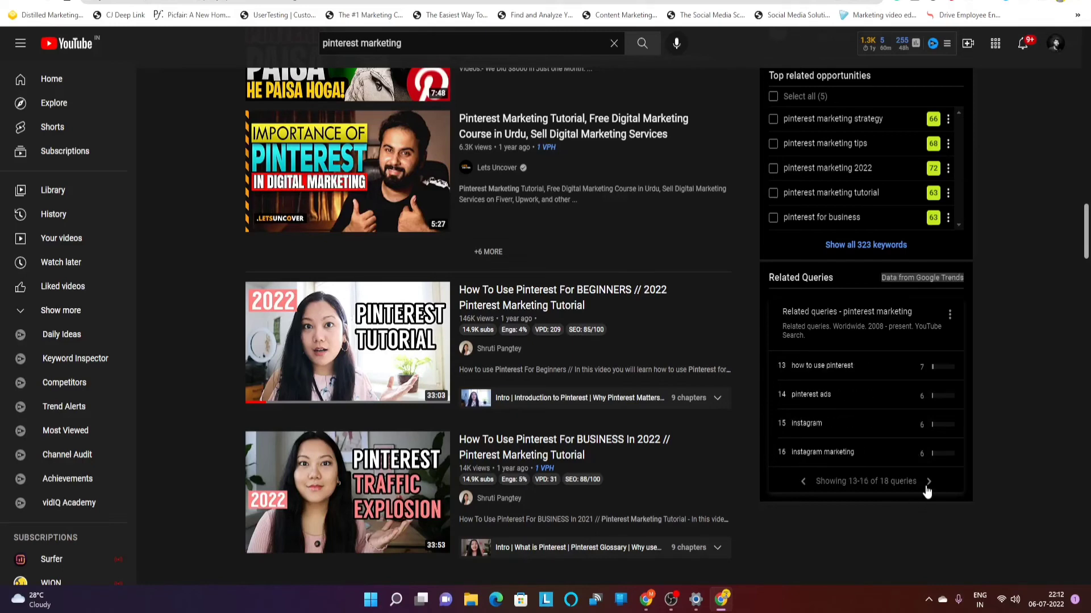
click(924, 484)
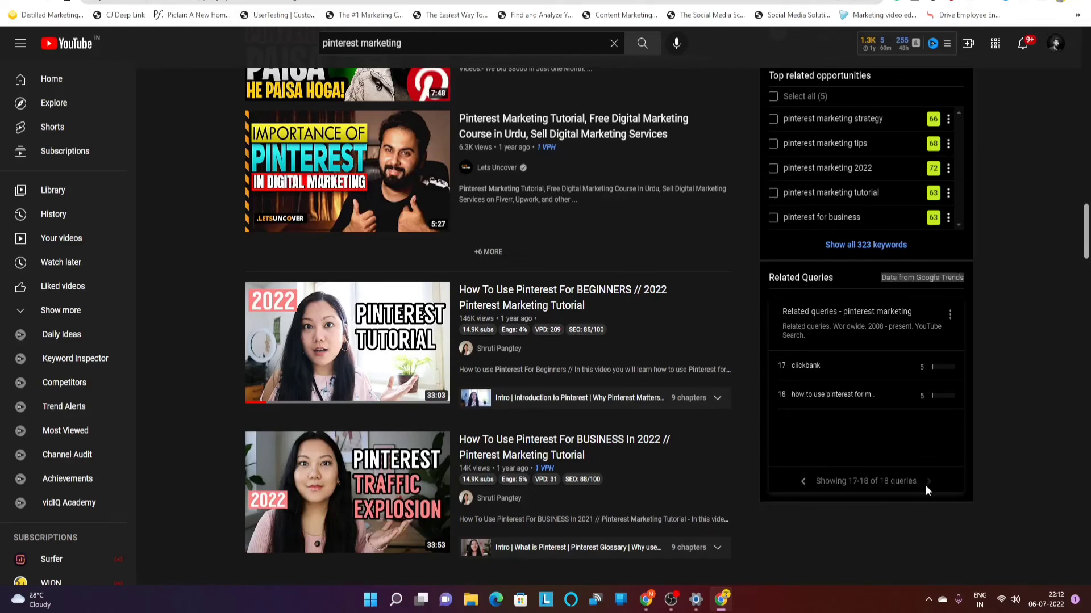
click(805, 483)
click(805, 482)
click(805, 483)
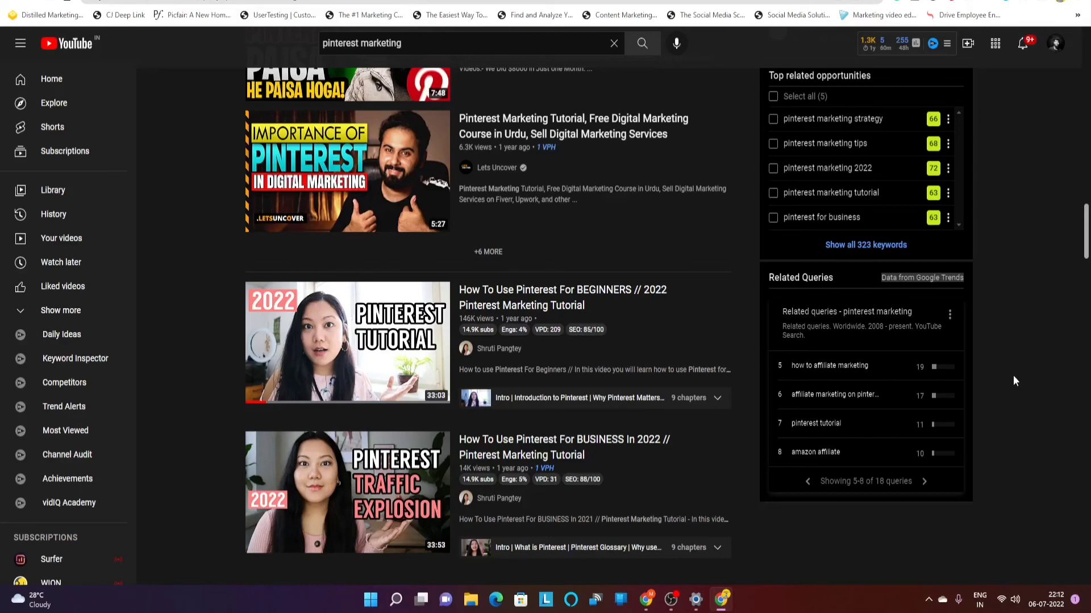
- Review vidIQ's overall score, volume and competition gauges for "pinterest marketing" again
scroll(1015, 380, down, 5)
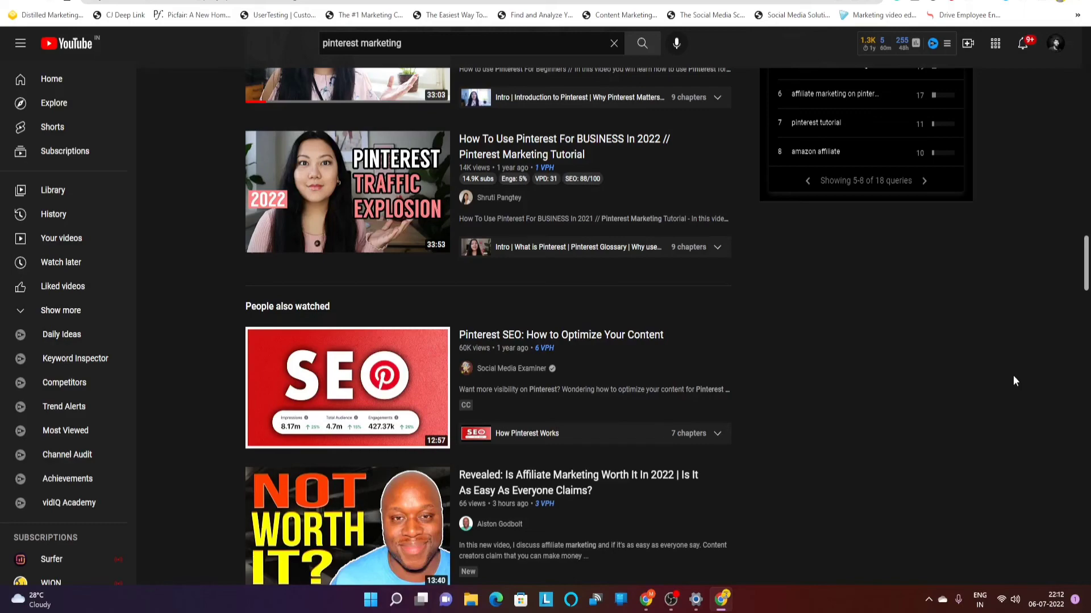
scroll(1014, 377, up, 10)
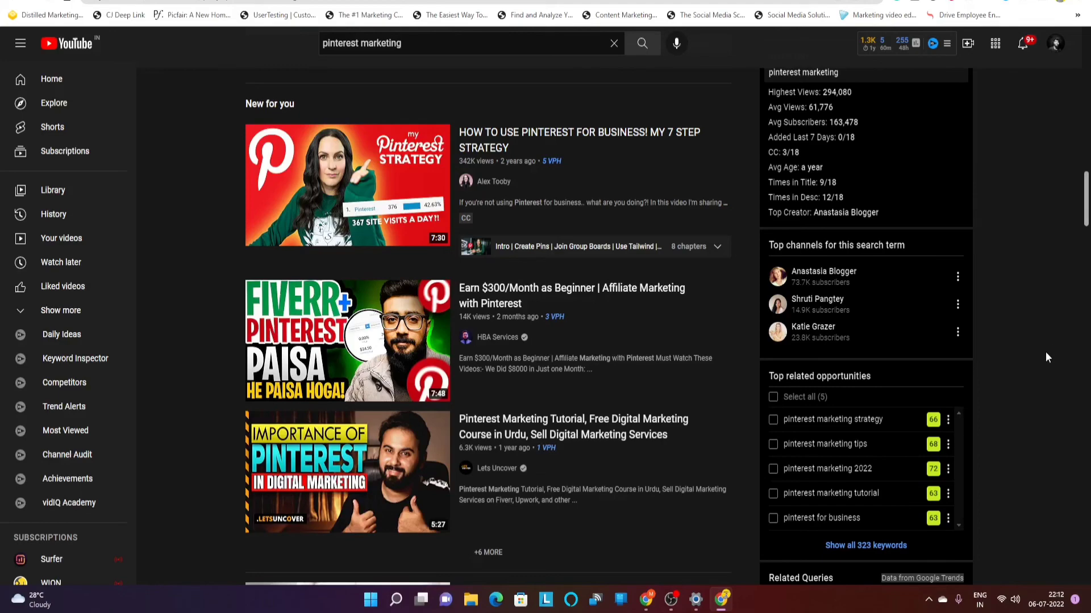
scroll(1023, 361, up, 10)
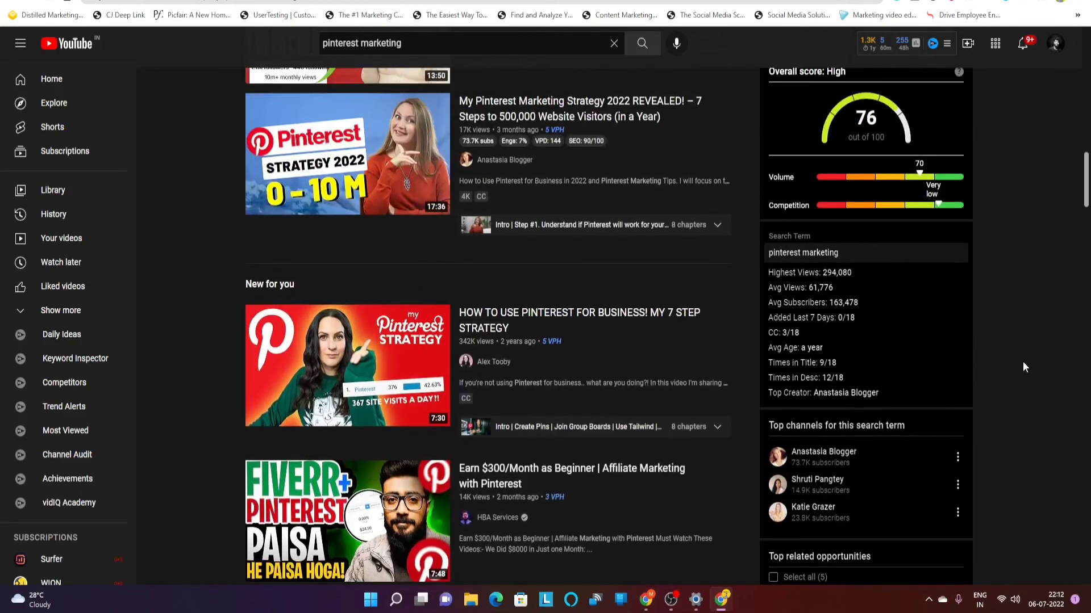
scroll(909, 397, down, 2)
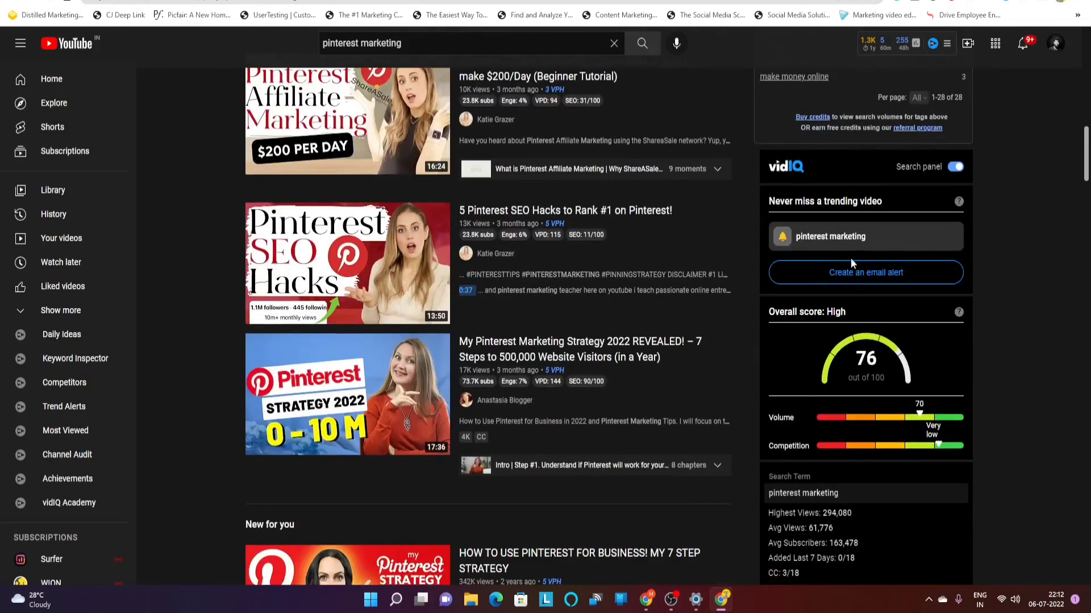
scroll(858, 437, down, 2)
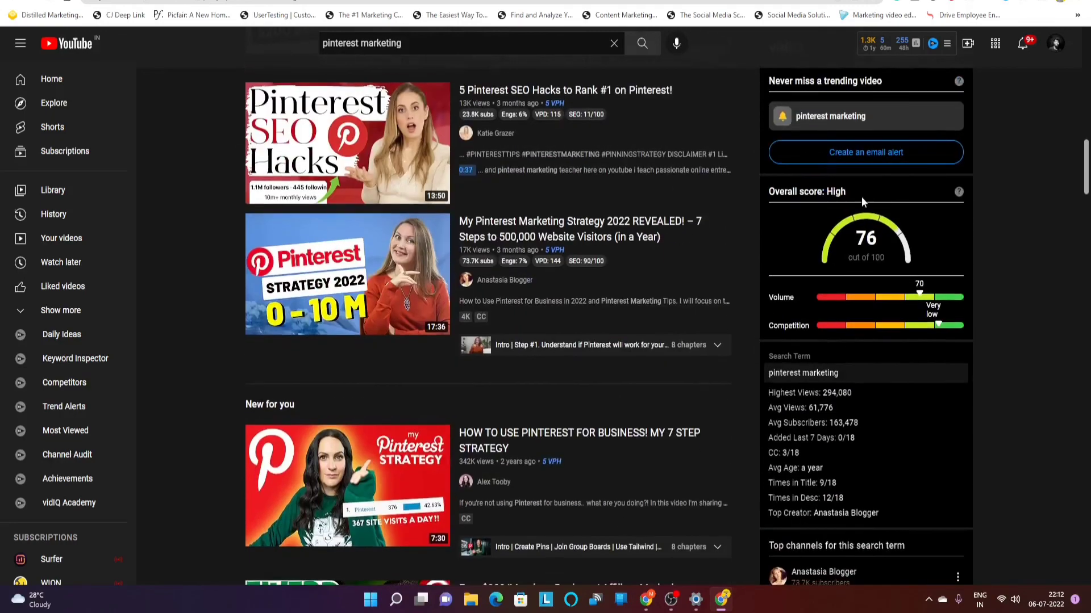